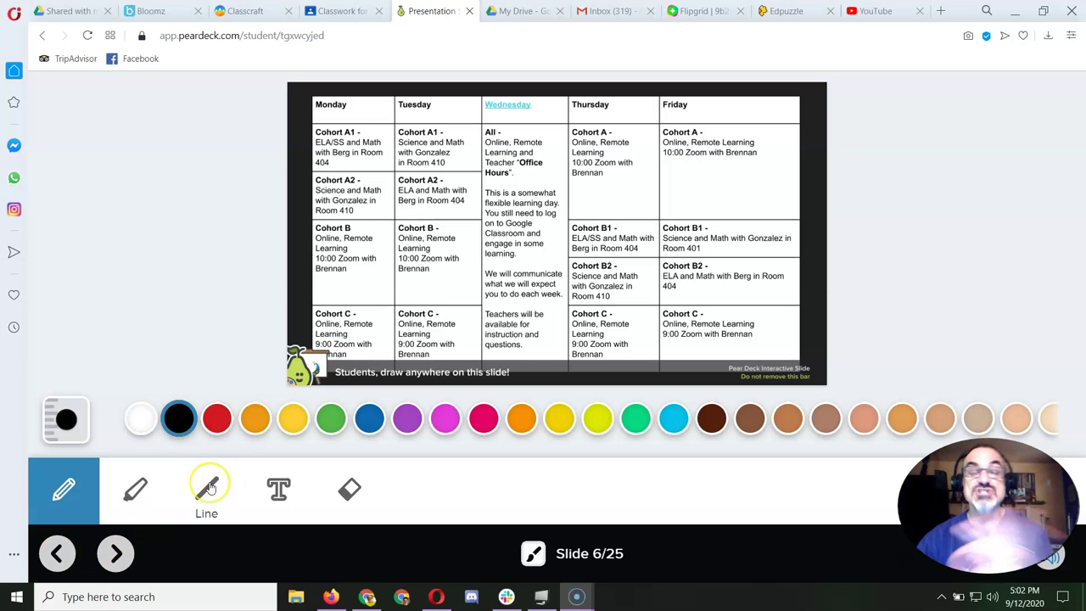
# - Switch to the Pen tool with a purple colour and a thicker stroke size
pyautogui.click(375, 272)
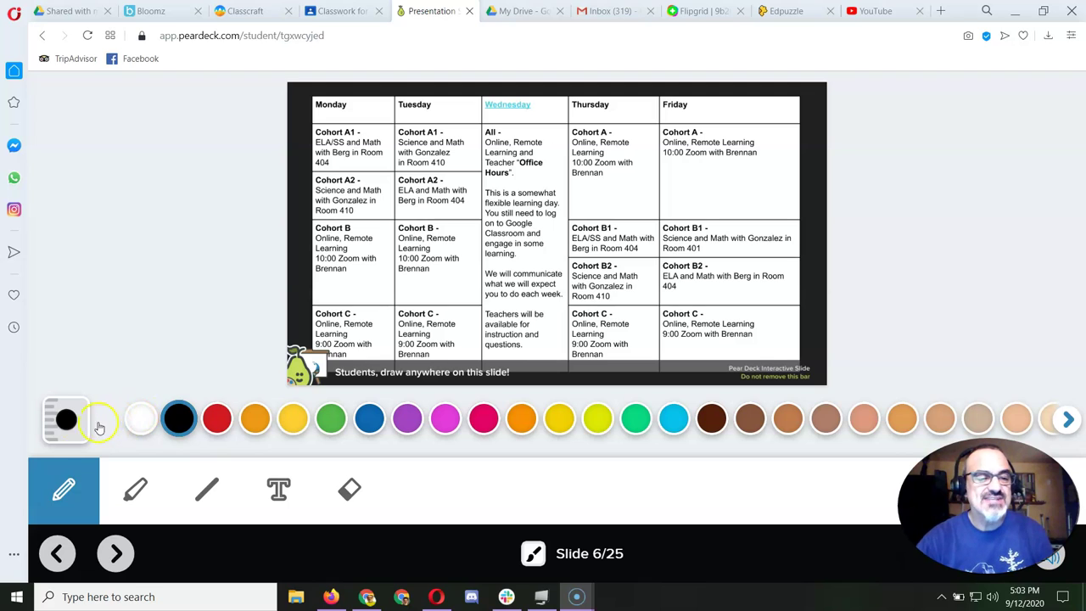
pyautogui.click(68, 419)
pyautogui.moveTo(68, 350); pyautogui.dragTo(68, 365)
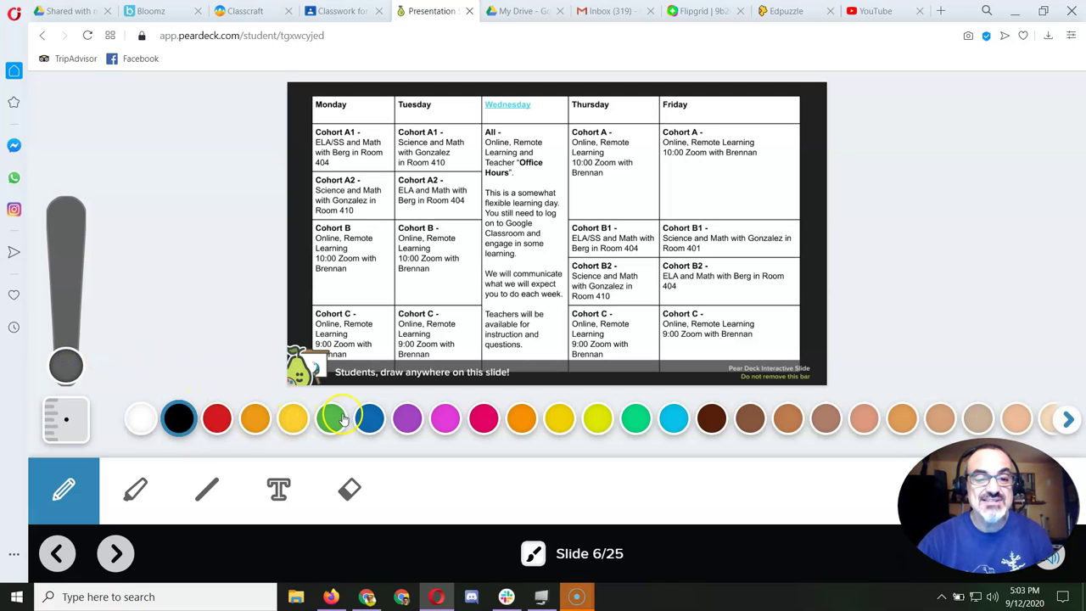
pyautogui.click(407, 418)
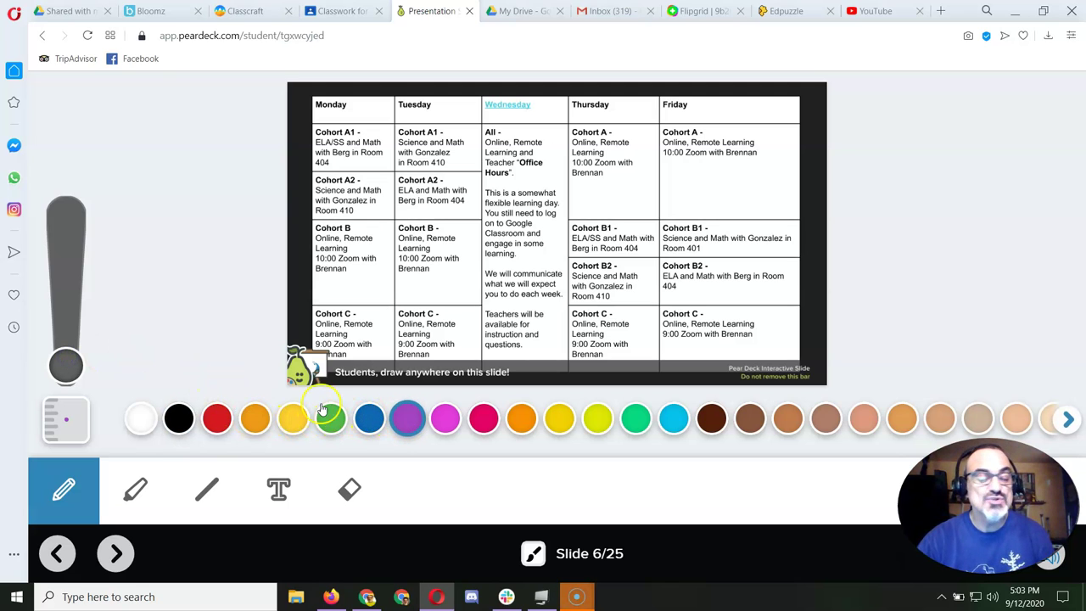
pyautogui.moveTo(66, 365)
pyautogui.mouseDown()
pyautogui.moveTo(67, 298)
pyautogui.moveTo(66, 355)
pyautogui.mouseUp()
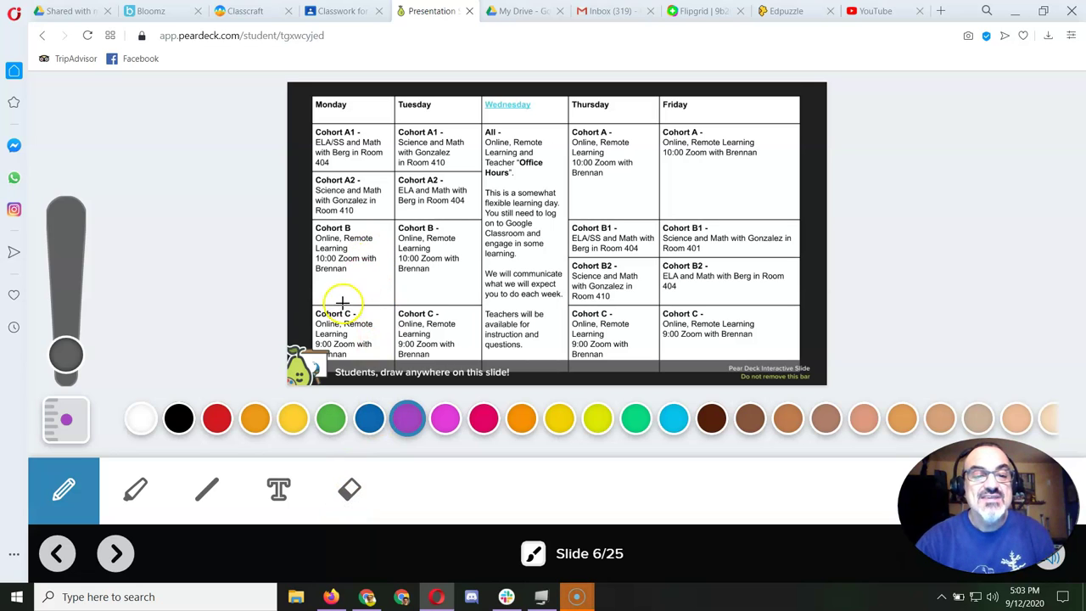
# - Circle the Monday, Tuesday, Thursday and Friday Cohort C cells, outline Wednesday in purple, then advance to slide 7
pyautogui.moveTo(342, 302)
pyautogui.mouseDown()
pyautogui.moveTo(309, 314)
pyautogui.moveTo(360, 360)
pyautogui.moveTo(374, 321)
pyautogui.moveTo(340, 302)
pyautogui.mouseUp()
pyautogui.moveTo(407, 303)
pyautogui.mouseDown()
pyautogui.moveTo(392, 311)
pyautogui.moveTo(397, 357)
pyautogui.moveTo(449, 357)
pyautogui.moveTo(459, 331)
pyautogui.moveTo(407, 304)
pyautogui.mouseUp()
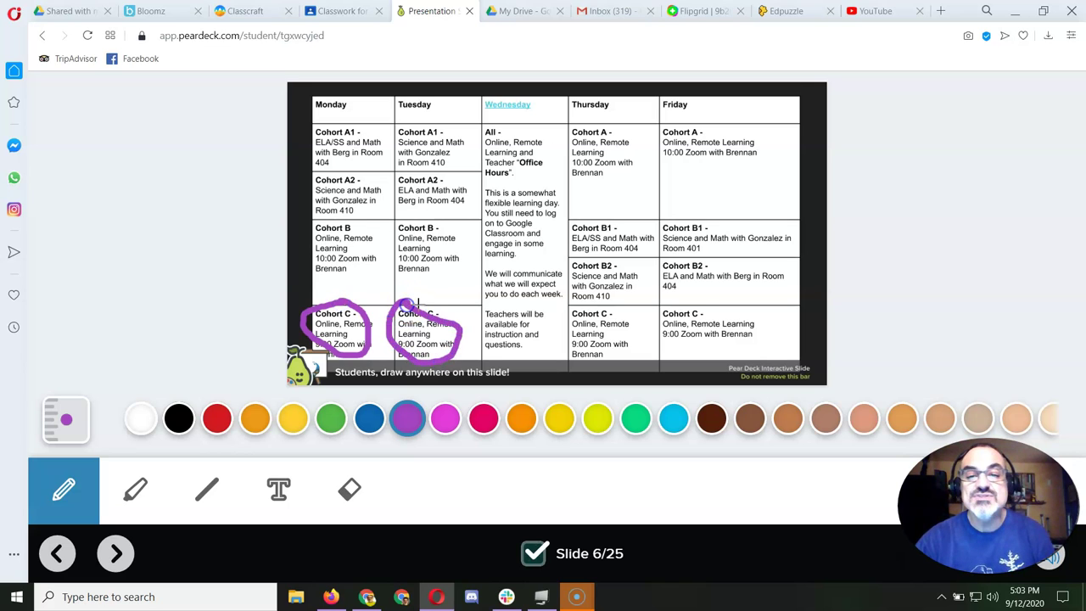
pyautogui.moveTo(606, 308)
pyautogui.mouseDown()
pyautogui.moveTo(586, 310)
pyautogui.moveTo(566, 341)
pyautogui.moveTo(611, 363)
pyautogui.moveTo(641, 322)
pyautogui.moveTo(608, 312)
pyautogui.mouseUp()
pyautogui.moveTo(682, 307)
pyautogui.mouseDown()
pyautogui.moveTo(646, 337)
pyautogui.moveTo(712, 353)
pyautogui.moveTo(778, 342)
pyautogui.moveTo(679, 311)
pyautogui.mouseUp()
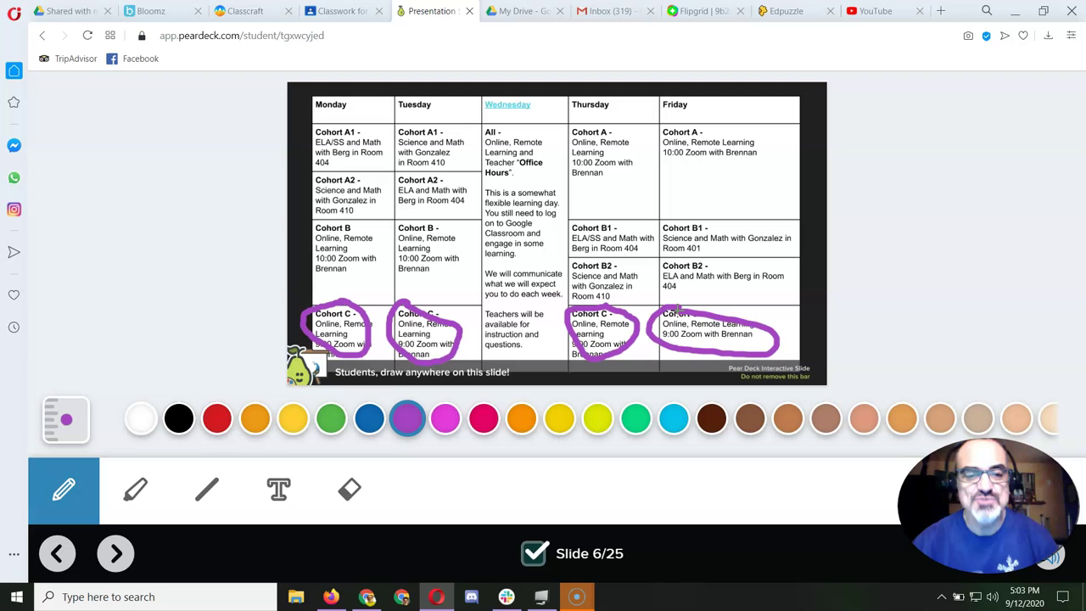
pyautogui.moveTo(481, 124)
pyautogui.mouseDown()
pyautogui.moveTo(486, 362)
pyautogui.moveTo(524, 361)
pyautogui.moveTo(568, 346)
pyautogui.moveTo(571, 136)
pyautogui.moveTo(528, 119)
pyautogui.moveTo(488, 120)
pyautogui.mouseUp()
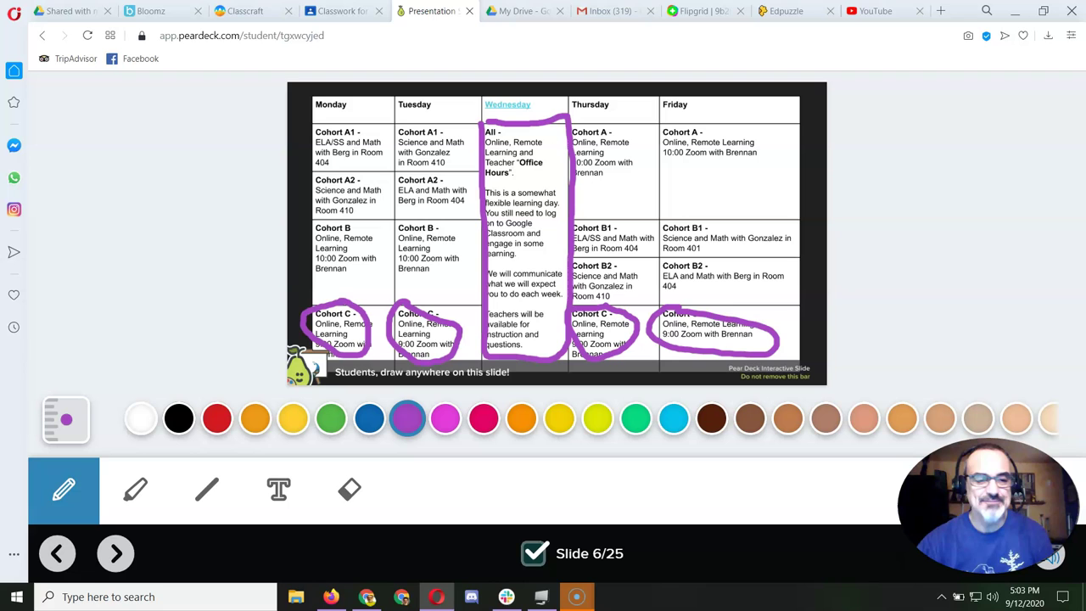
pyautogui.click(116, 553)
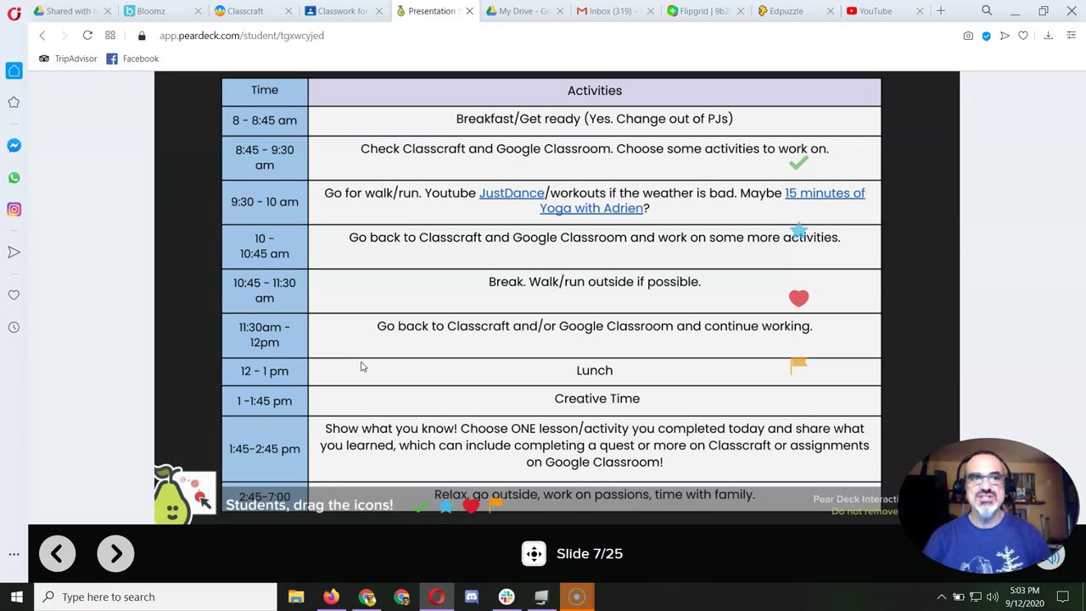
pyautogui.click(251, 36)
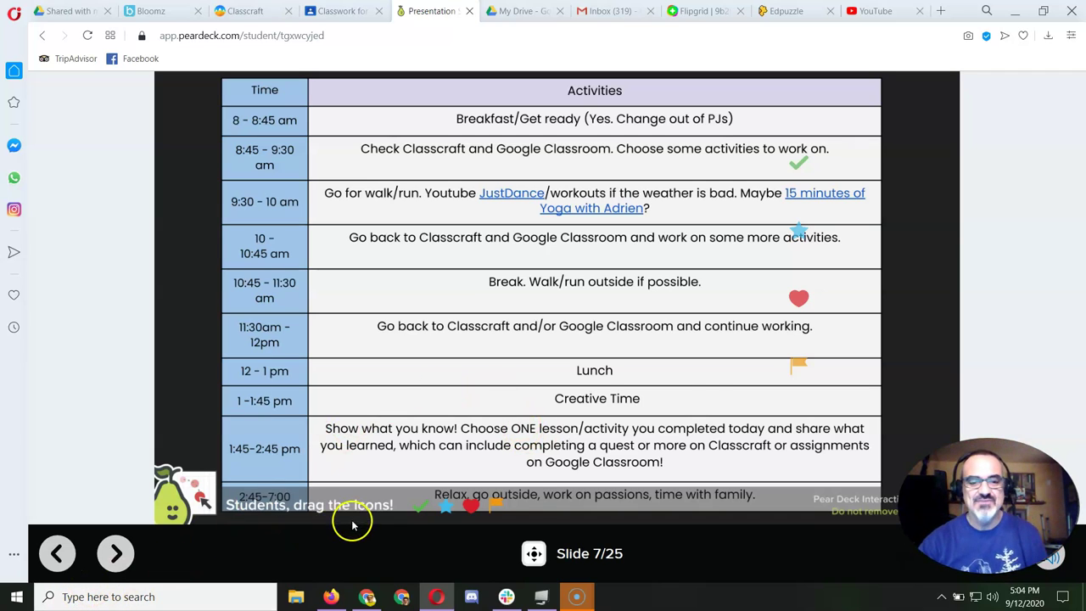
# - Drag the checkmark onto Creative Time, the star onto Break and the heart onto Relax
pyautogui.moveTo(796, 162); pyautogui.dragTo(477, 265)
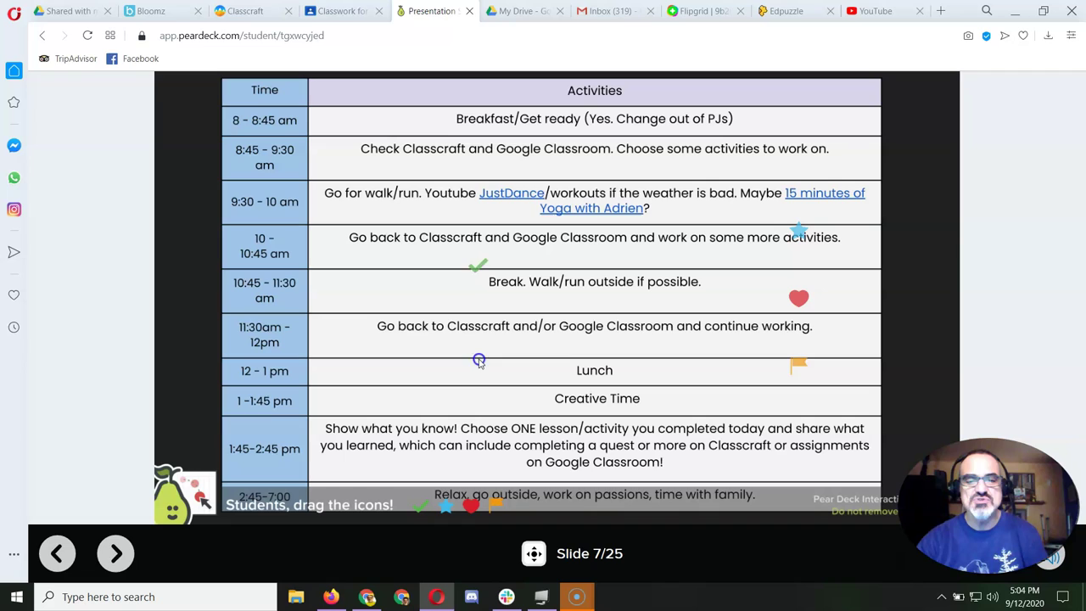
pyautogui.click(470, 405)
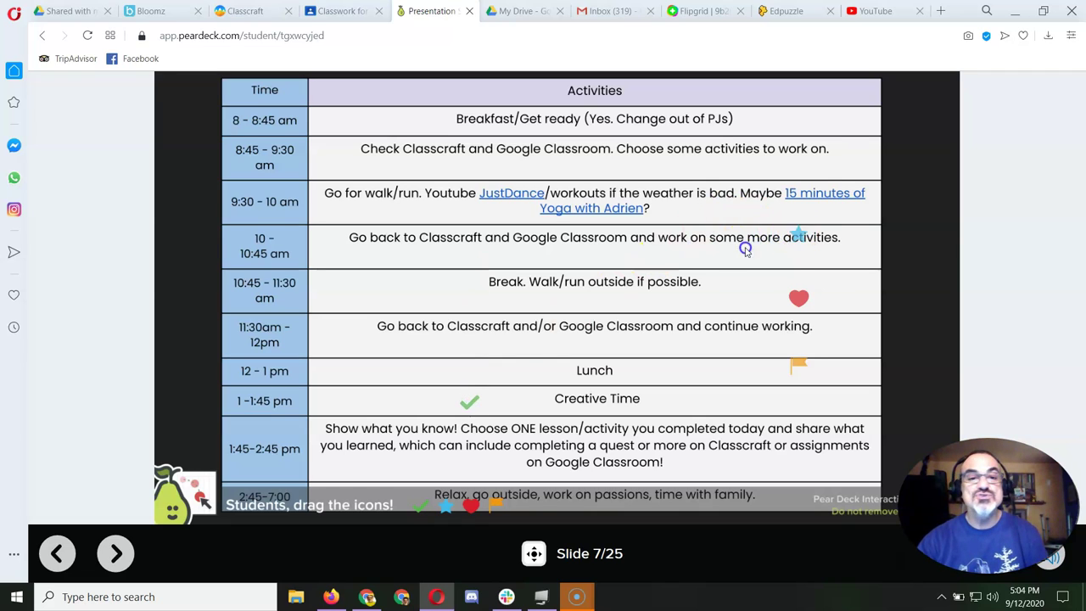
pyautogui.moveTo(745, 249); pyautogui.dragTo(560, 294)
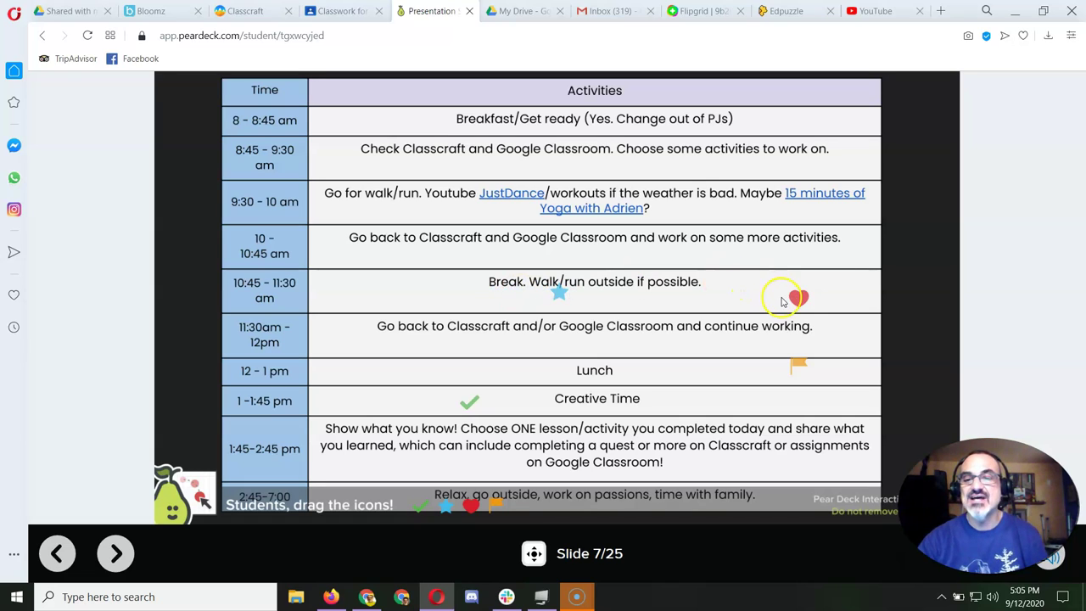
pyautogui.moveTo(798, 298); pyautogui.dragTo(669, 492)
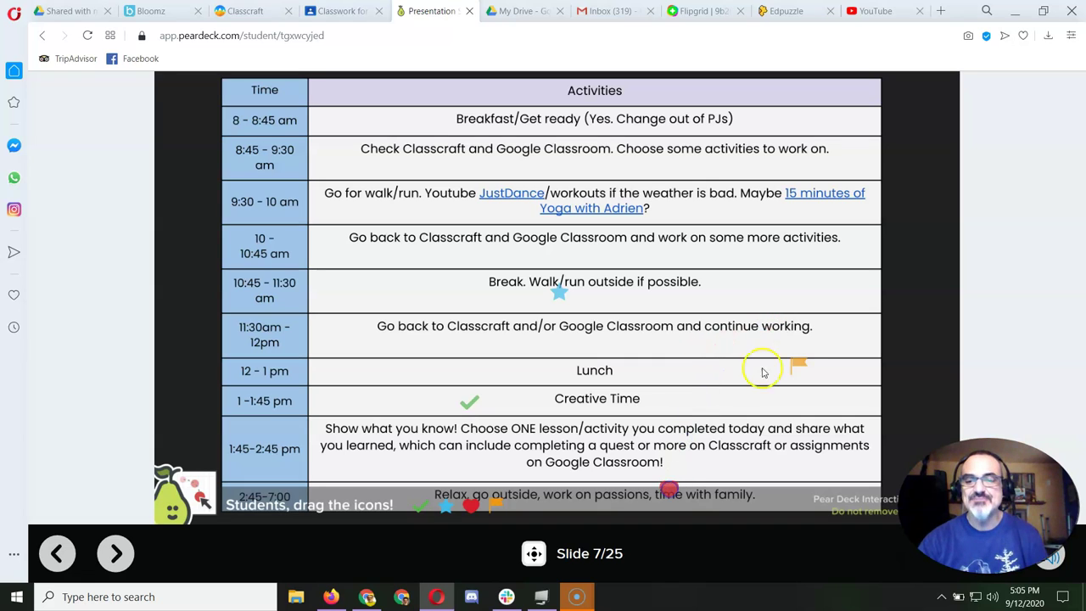
pyautogui.moveTo(793, 364); pyautogui.dragTo(625, 124)
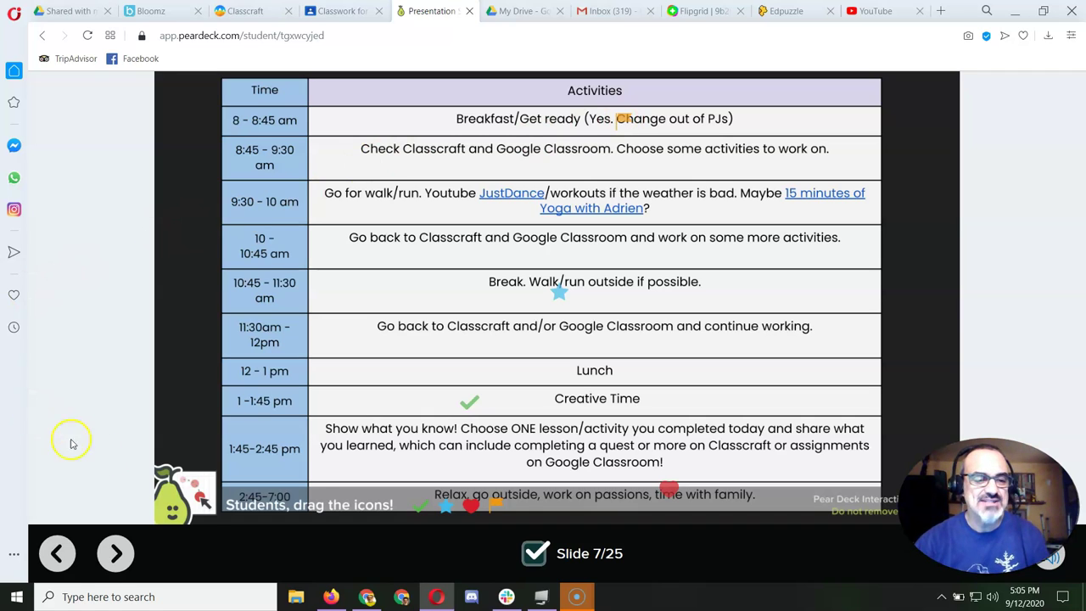
# - Advance to slide 8, "The Starship Equinox"
pyautogui.click(118, 553)
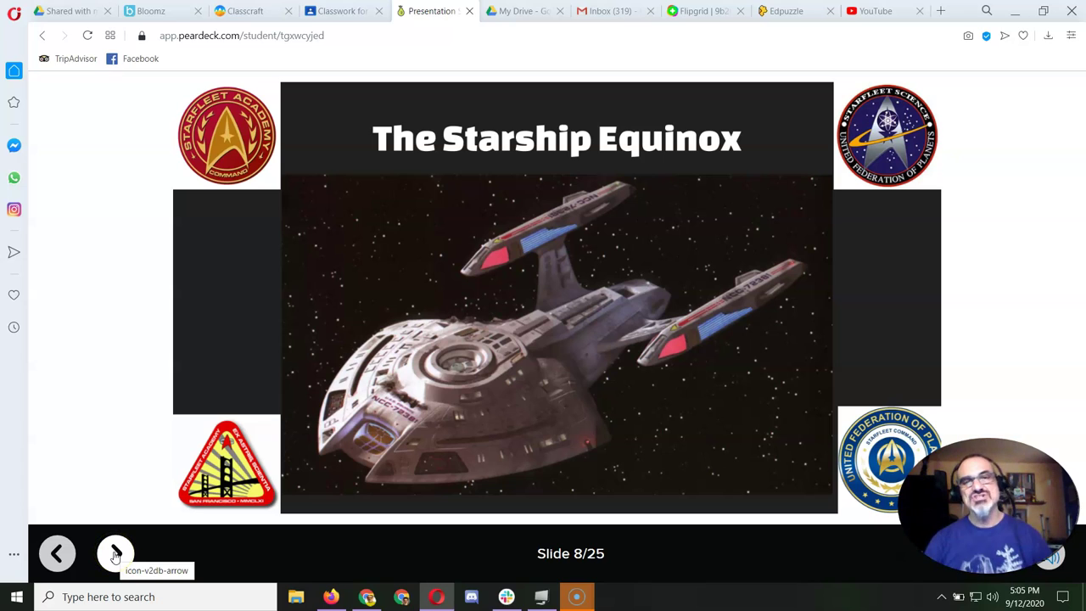
pyautogui.click(116, 555)
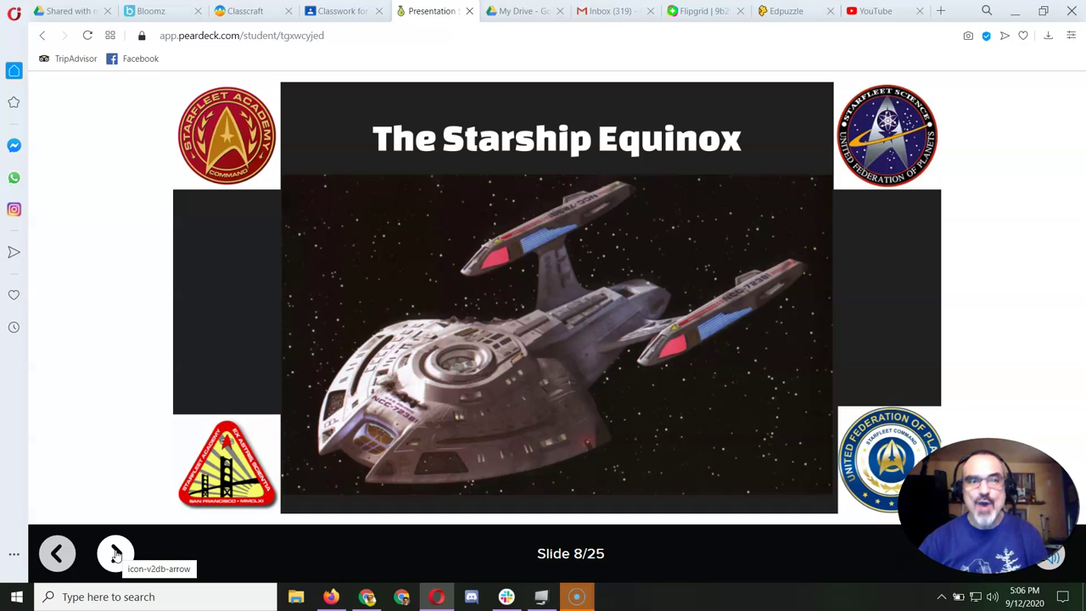
# - Pass the Ocean Guardian slide, mark the take-home papers as ready to share, and reach slide 11
pyautogui.click(116, 553)
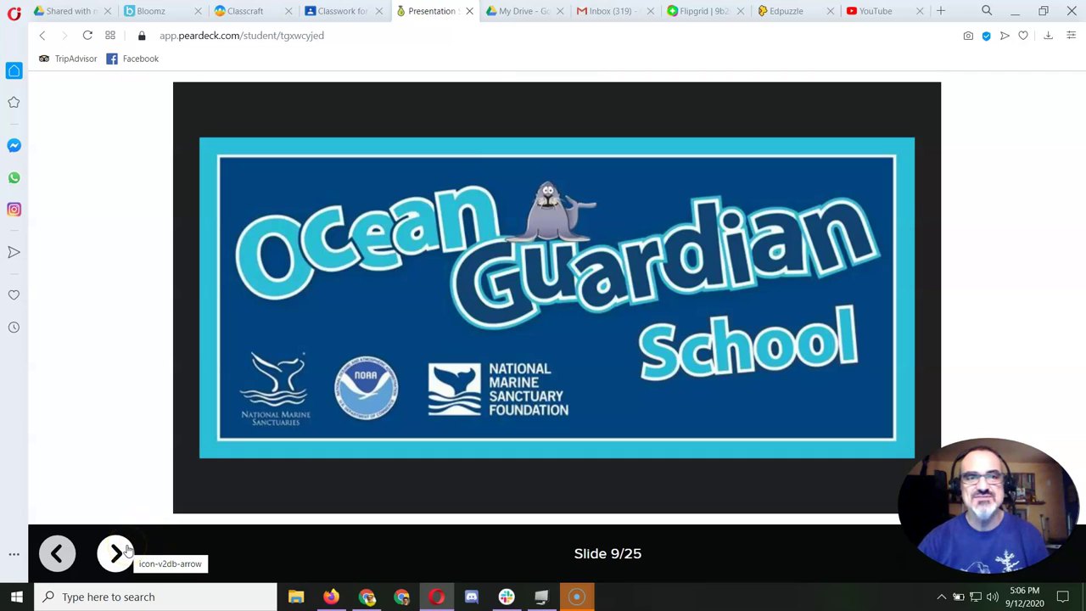
pyautogui.click(117, 553)
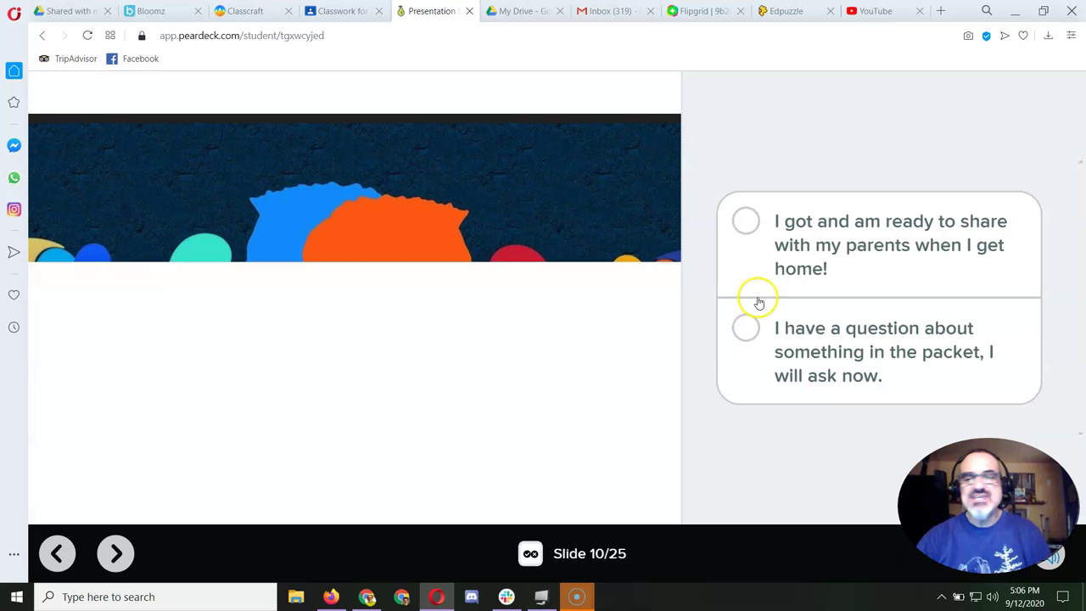
pyautogui.click(742, 224)
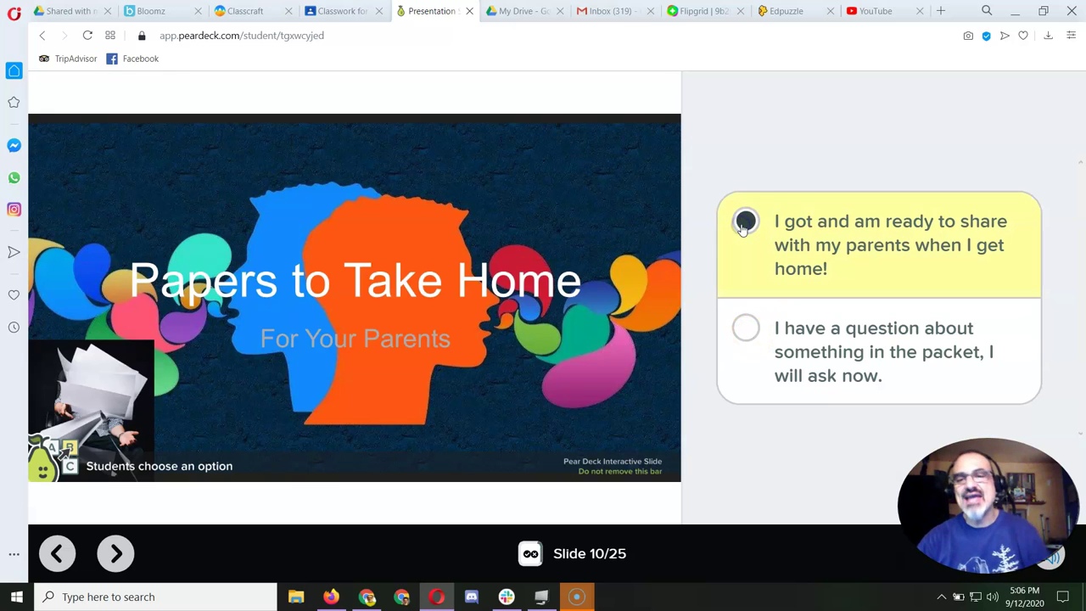
pyautogui.click(115, 553)
pyautogui.click(675, 300)
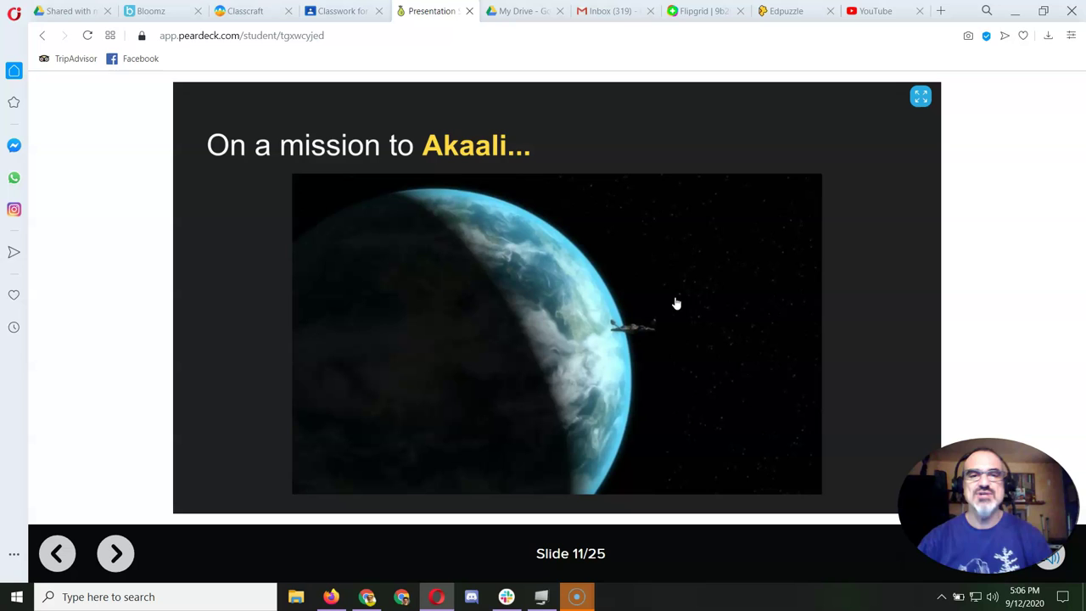
# - Vote "Yay! I love zombies!" on the slide 12 poll, then advance to slide 13's credits
pyautogui.click(680, 296)
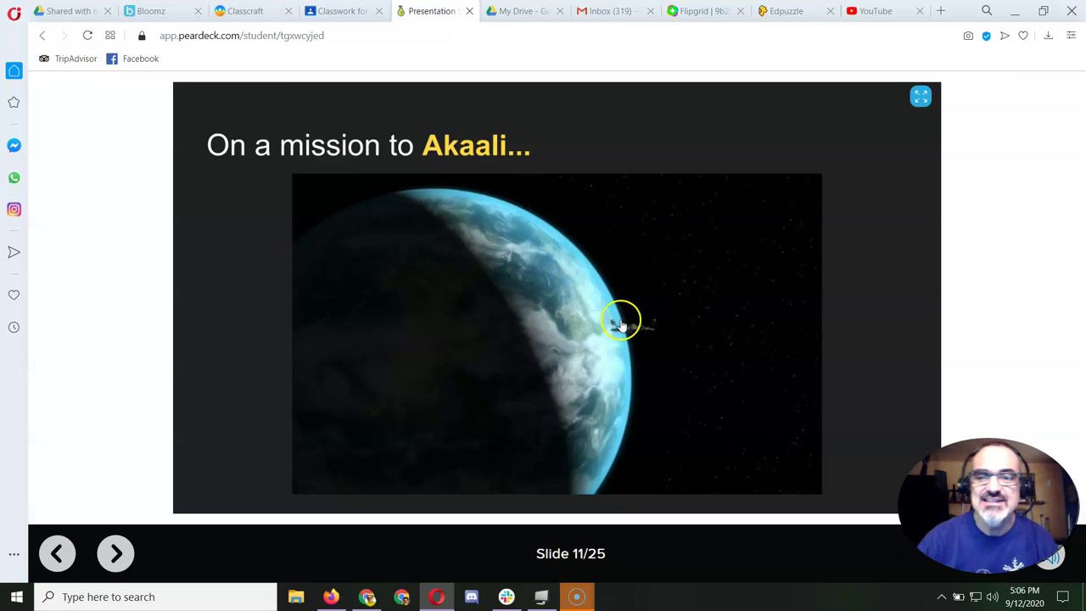
pyautogui.click(359, 475)
pyautogui.click(115, 553)
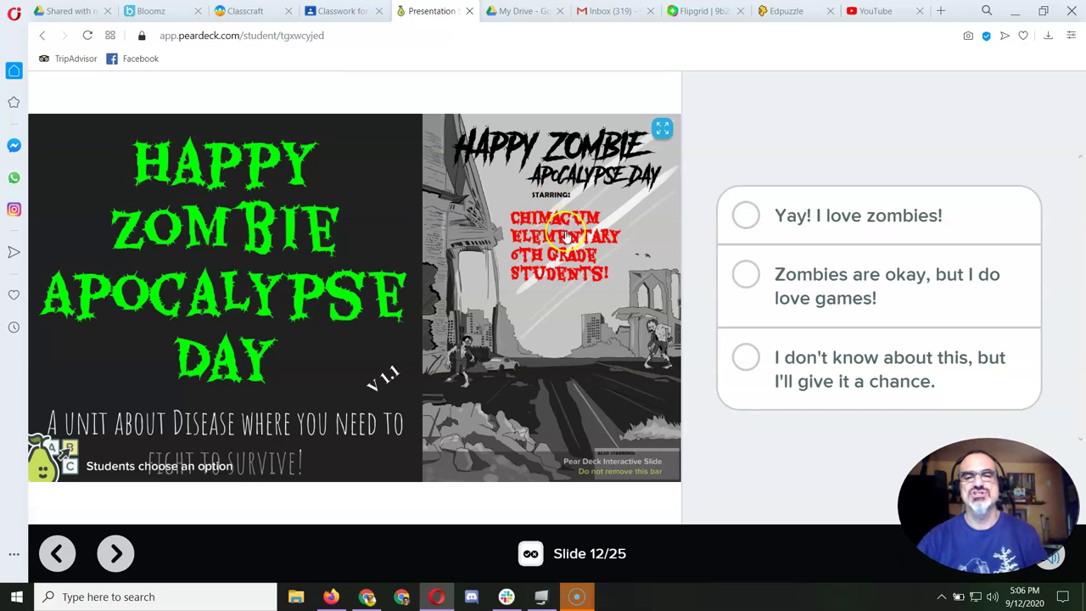
pyautogui.click(745, 215)
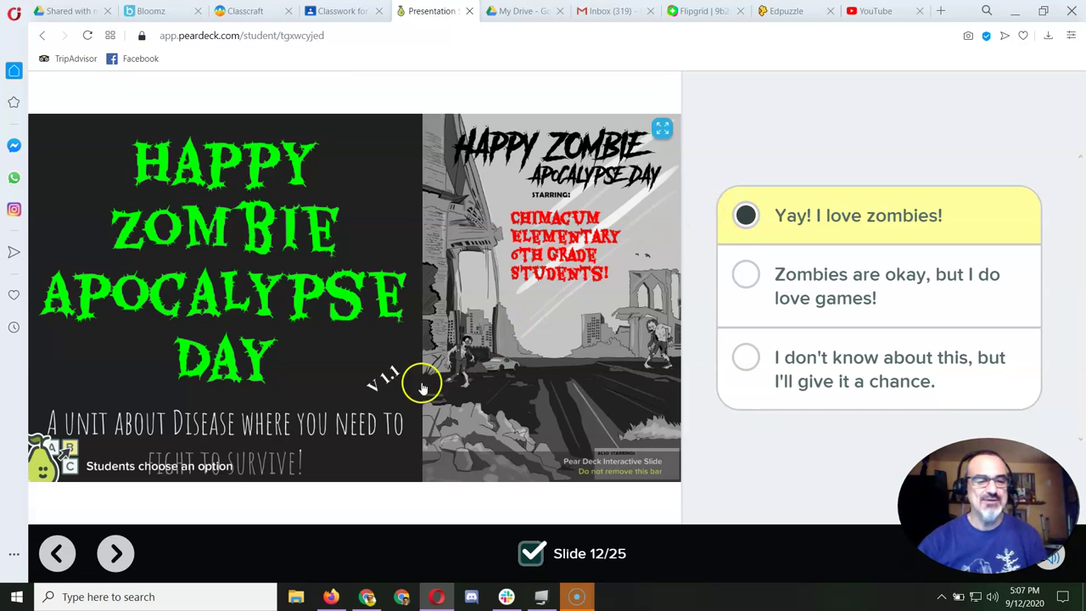
pyautogui.click(119, 553)
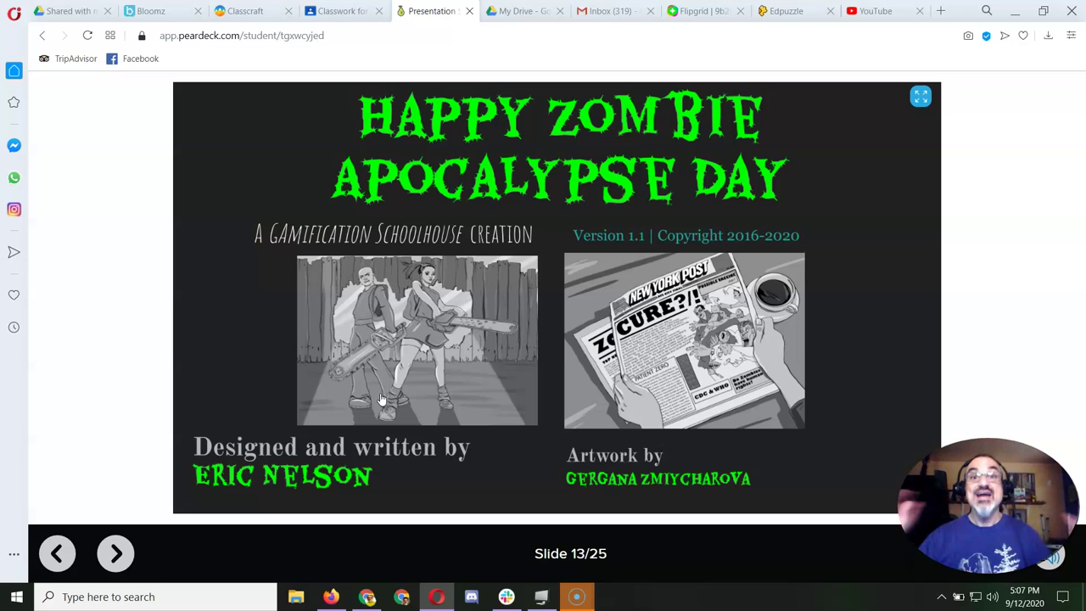
# - Advance from slide 13 to slide 14, the "Brains…" CDC question
pyautogui.click(462, 363)
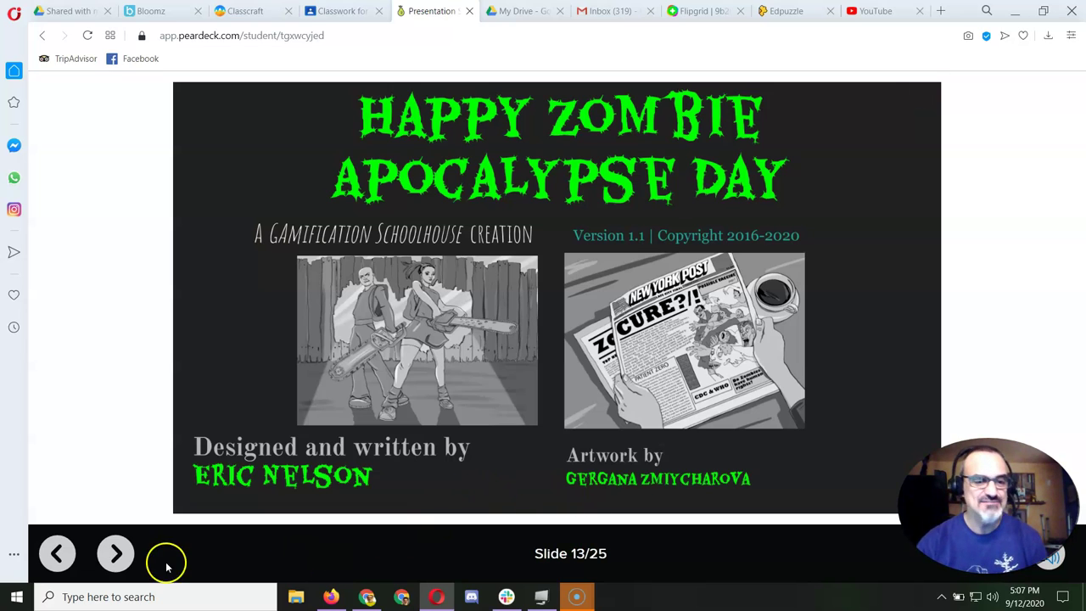
pyautogui.click(115, 553)
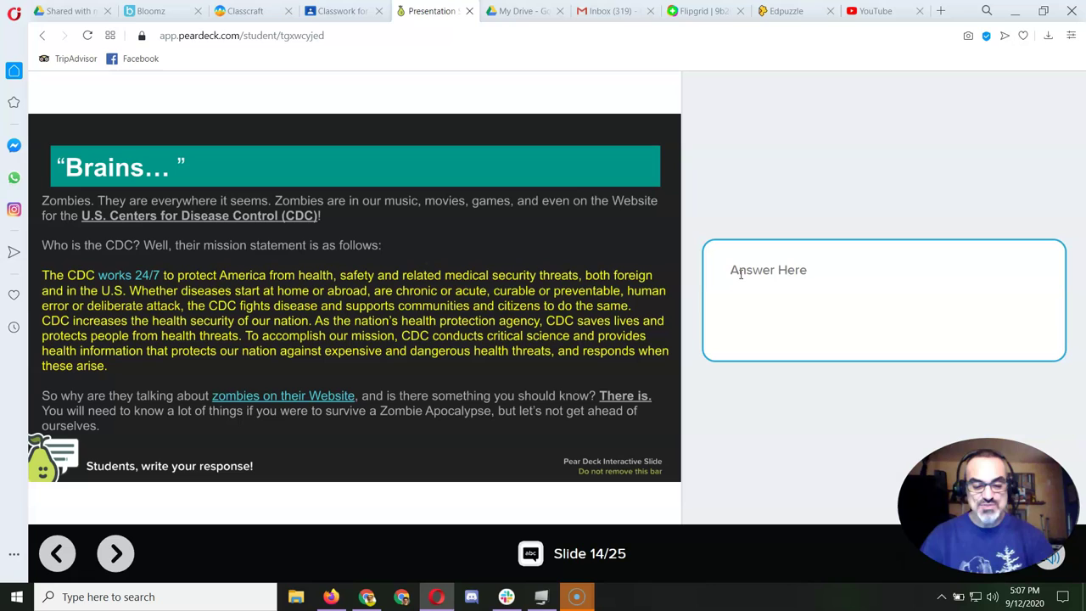
# - Answer that the CDC is the Centers for Disease Control keeping Americans healthy, then go to slide 15
pyautogui.write('CD')
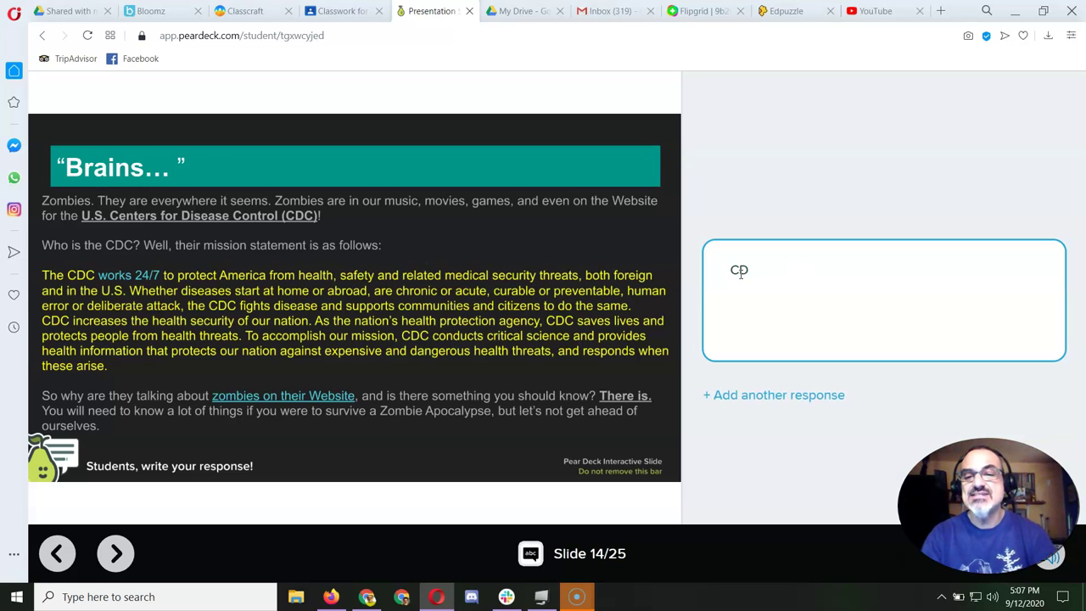
pyautogui.write('C stands for the')
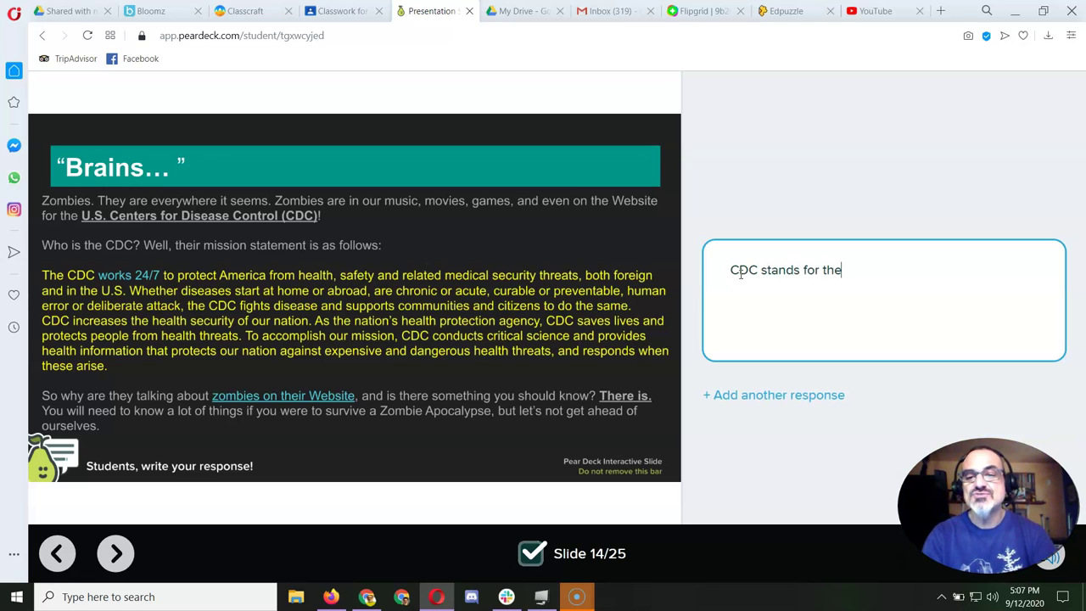
pyautogui.write(' Center')
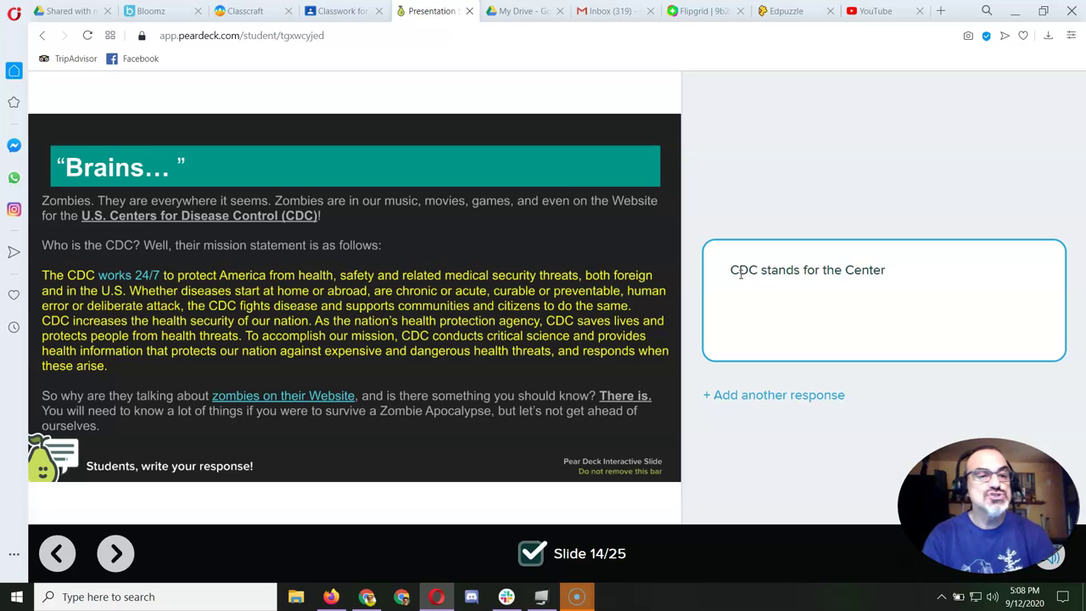
pyautogui.write('s for Dis')
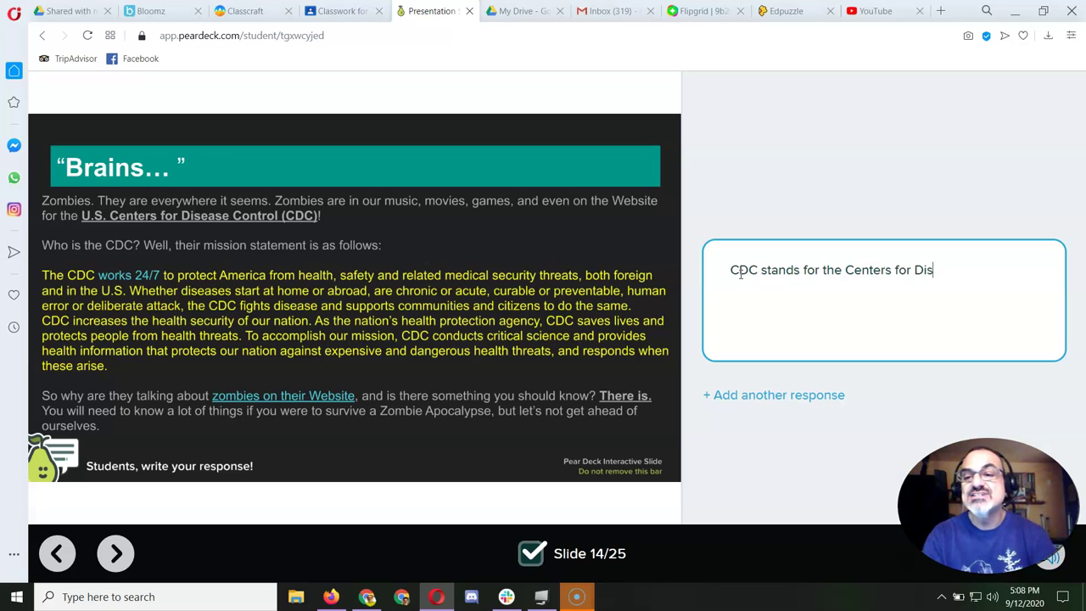
pyautogui.write('ease Control')
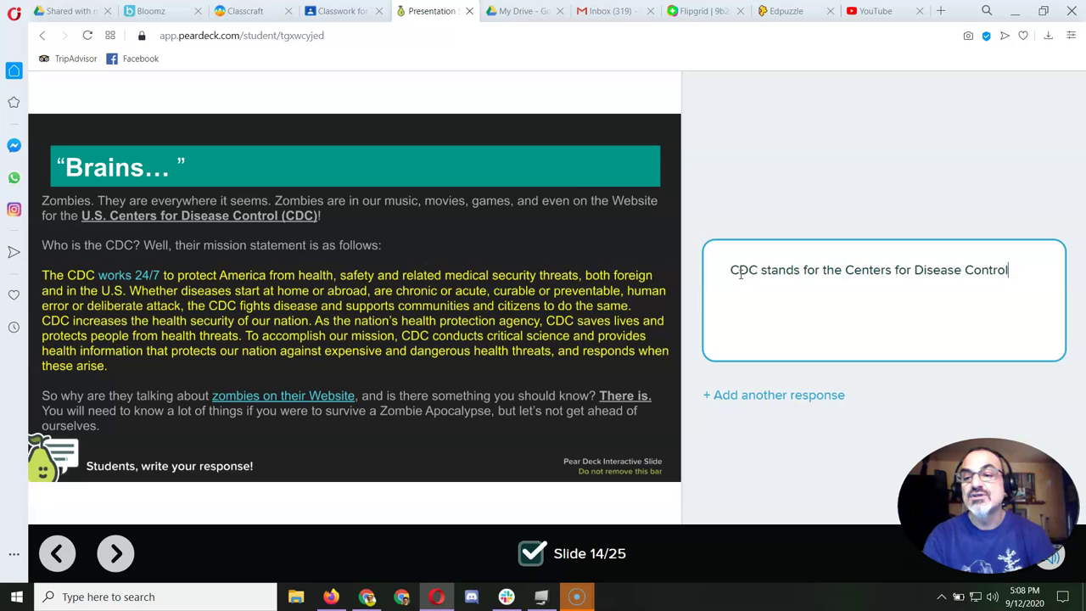
pyautogui.write(' and they he')
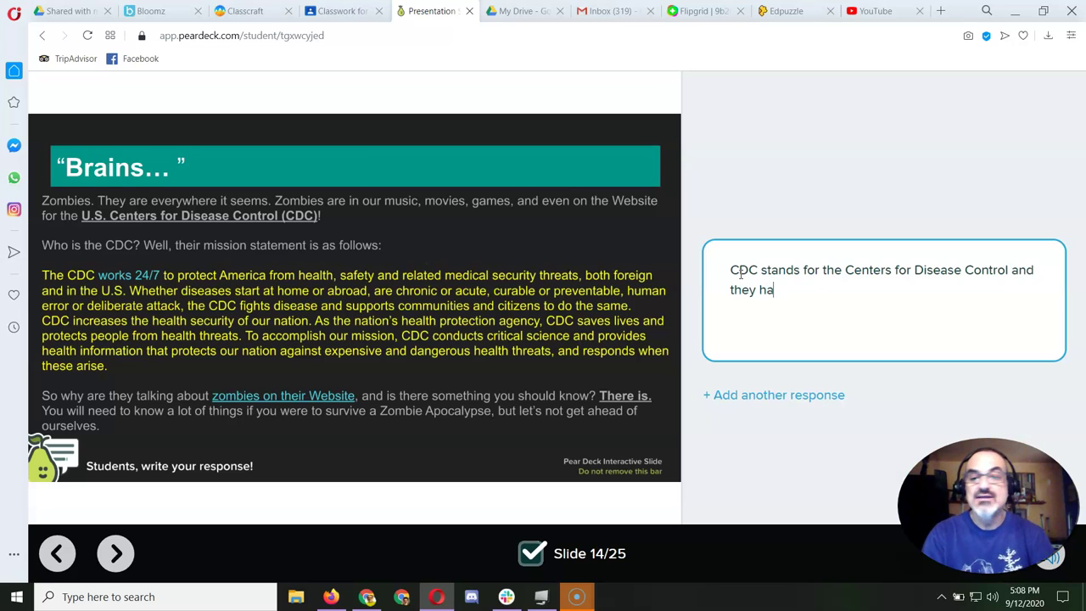
pyautogui.write('lp k')
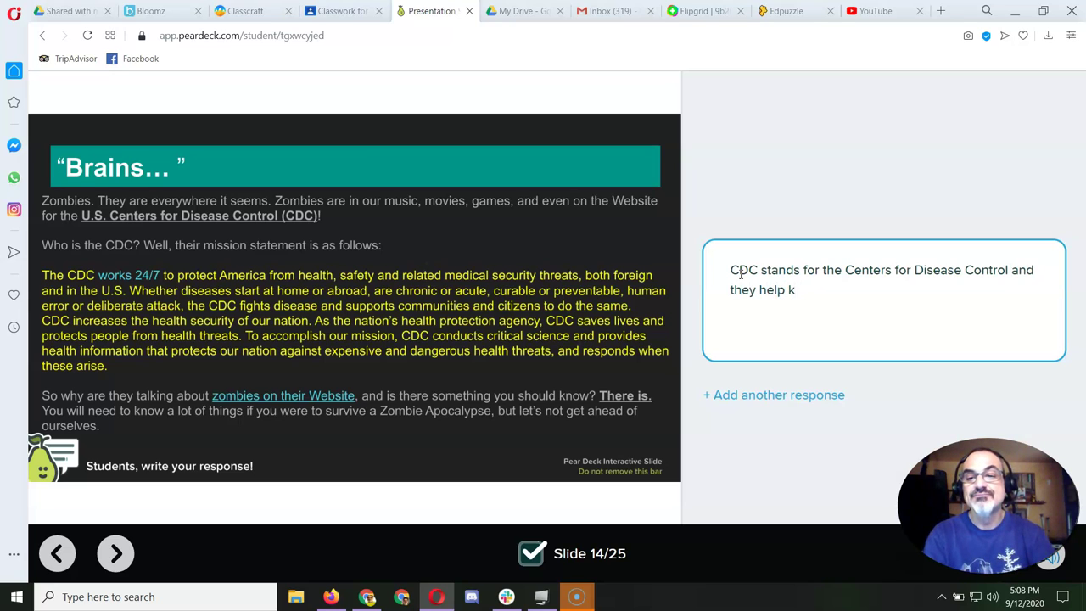
pyautogui.write('eep Amercia')
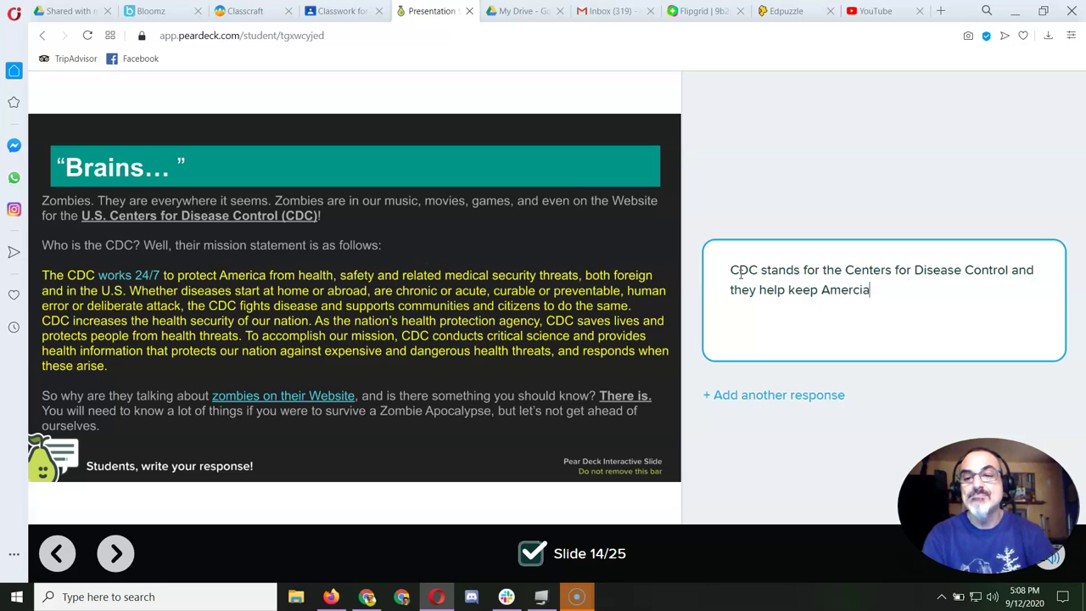
pyautogui.press('BackSpace')
pyautogui.press('BackSpace')
pyautogui.press('BackSpace')
pyautogui.write('ica')
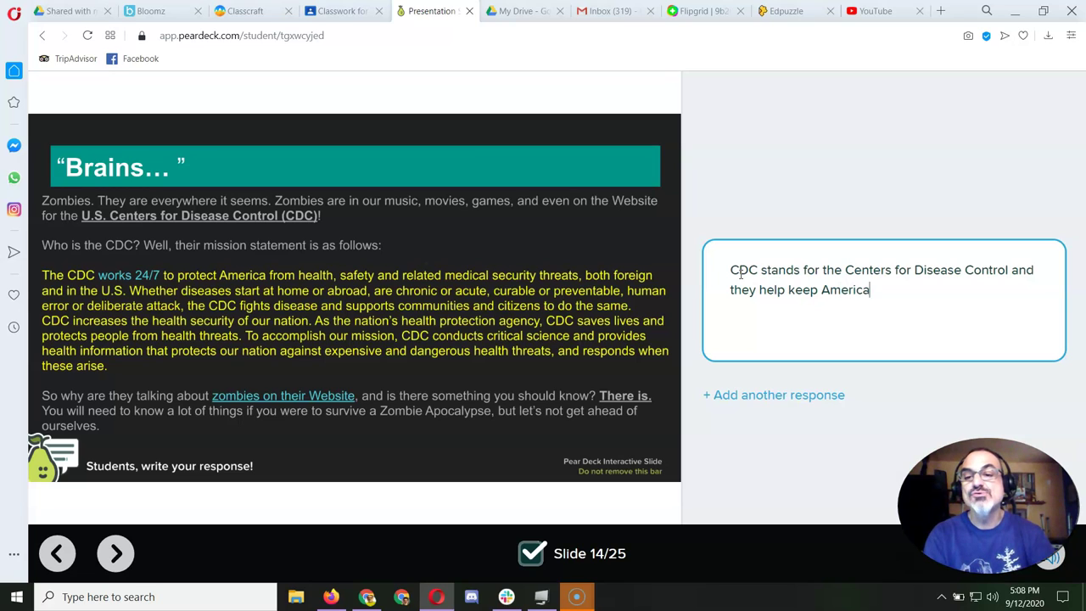
pyautogui.write('ns healt')
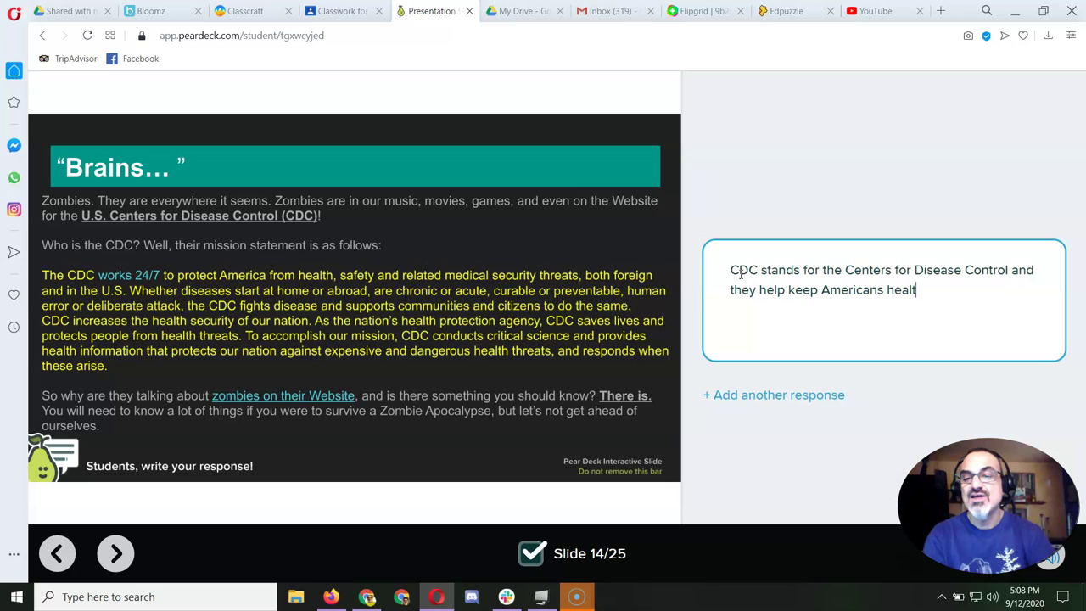
pyautogui.write('hy and safe fro')
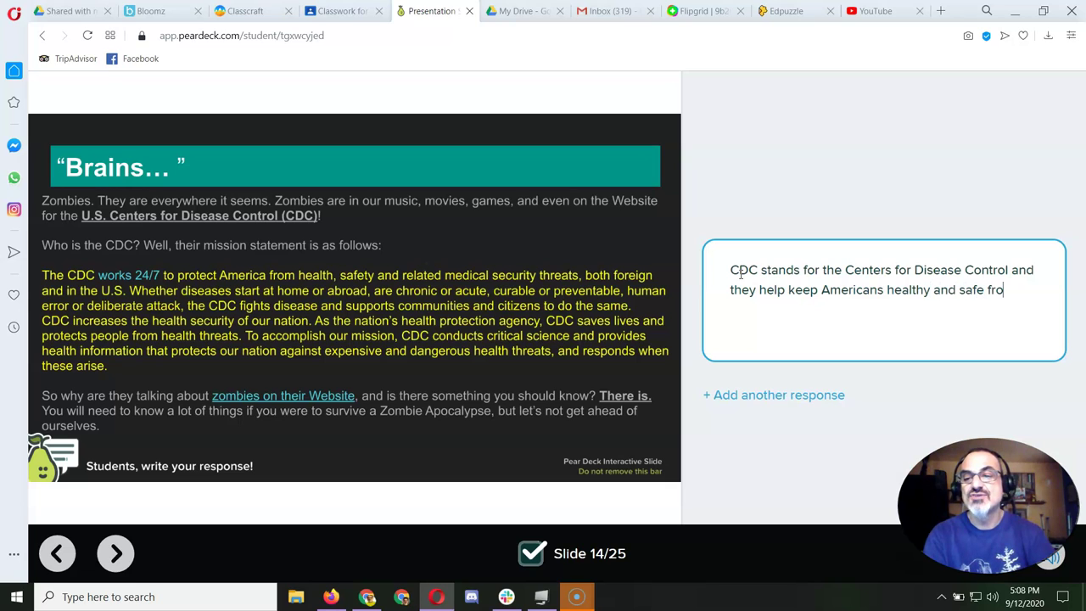
pyautogui.write('m diseases.')
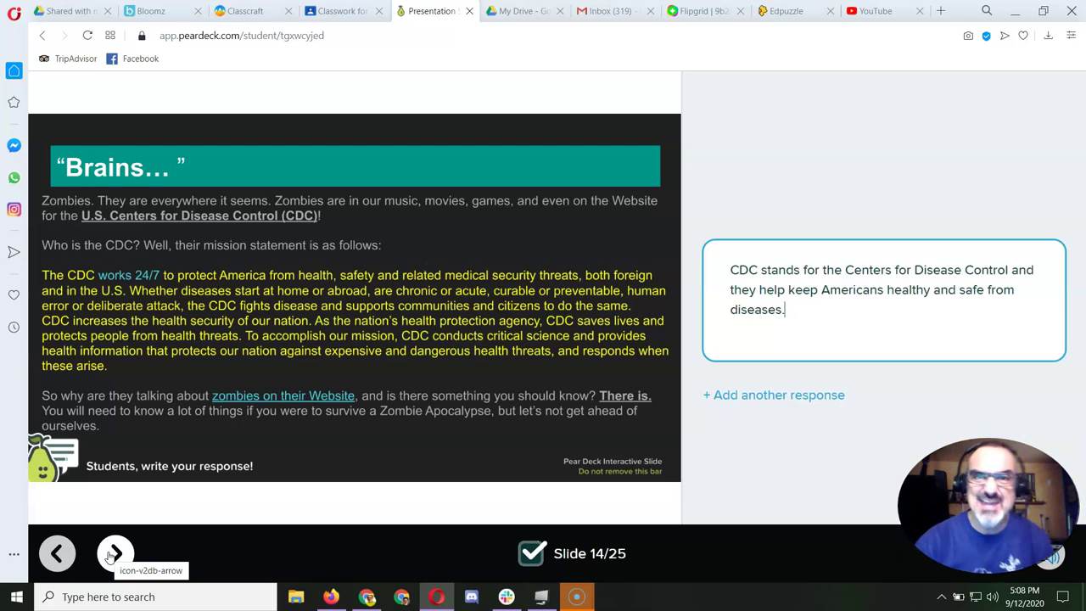
pyautogui.click(114, 553)
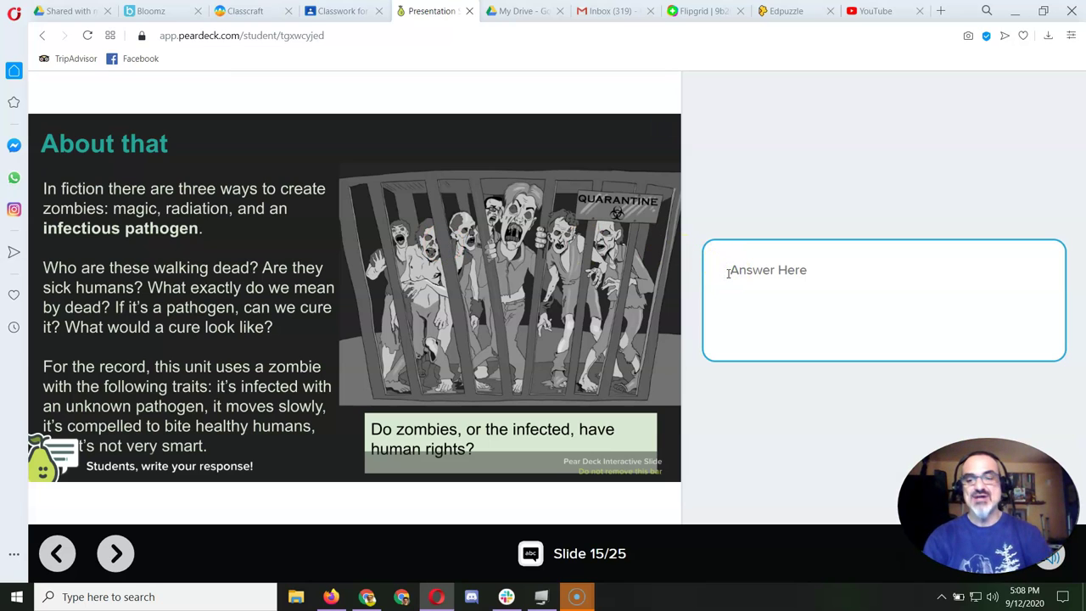
# - Type "How zombies become zombies in the movies." then a new line "Do zombies or the infected have human rights?"
pyautogui.write('How zomibes')
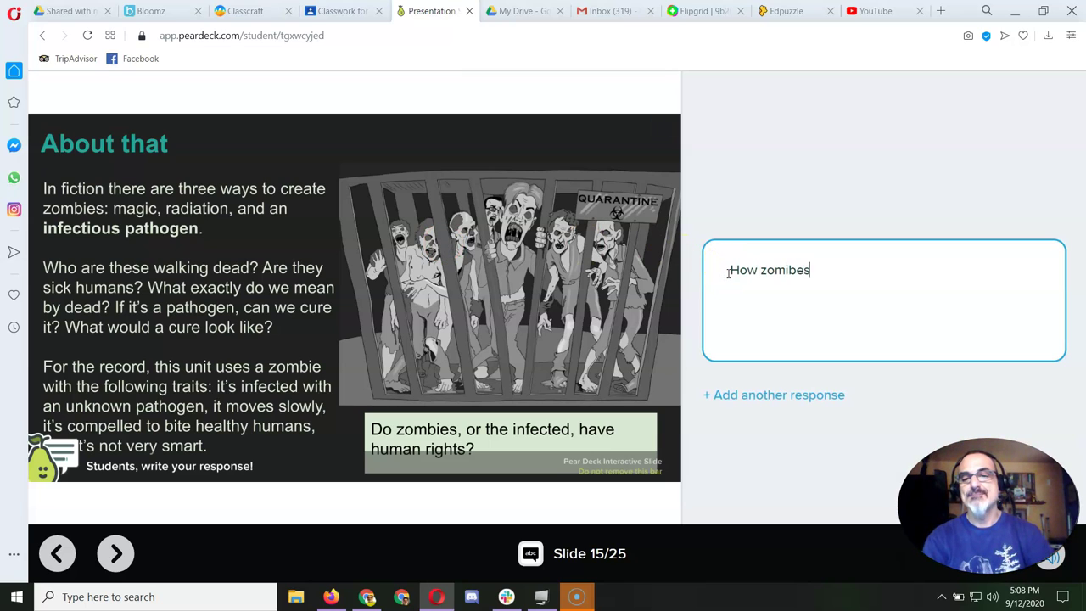
pyautogui.press('BackSpace')
pyautogui.press('BackSpace')
pyautogui.press('BackSpace')
pyautogui.press('BackSpace')
pyautogui.write('bies bec')
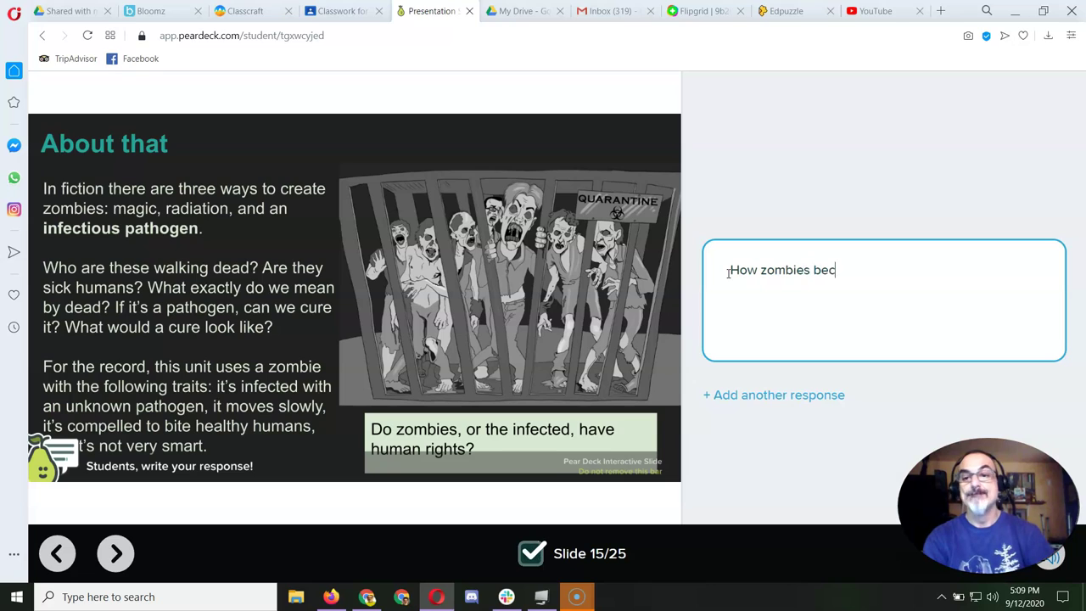
pyautogui.write('ome zombies in')
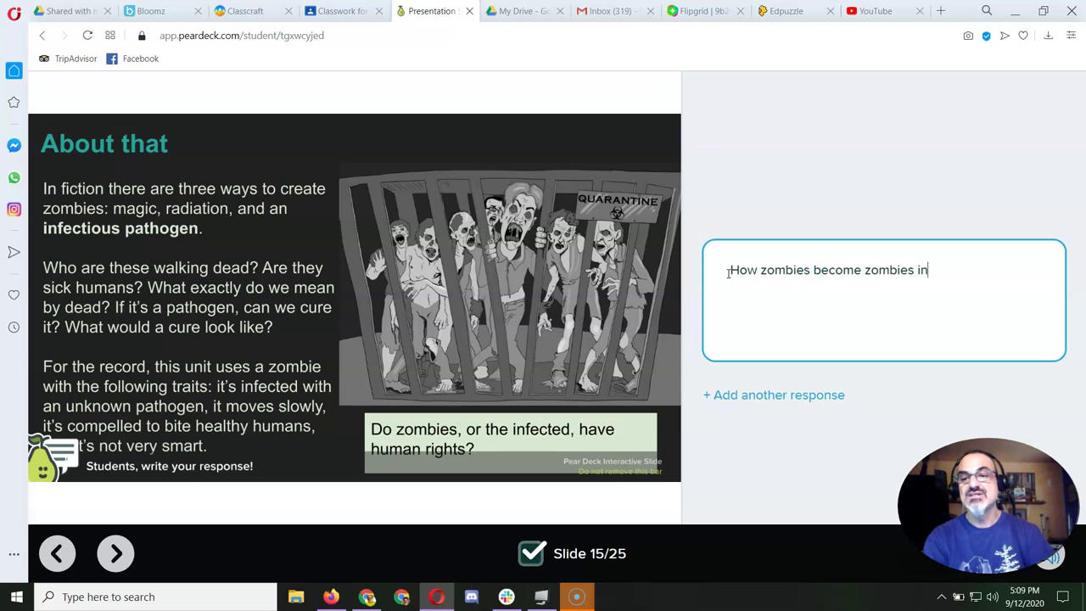
pyautogui.write('t eh')
pyautogui.press('BackSpace')
pyautogui.press('BackSpace')
pyautogui.press('BackSpace')
pyautogui.press('BackSpace')
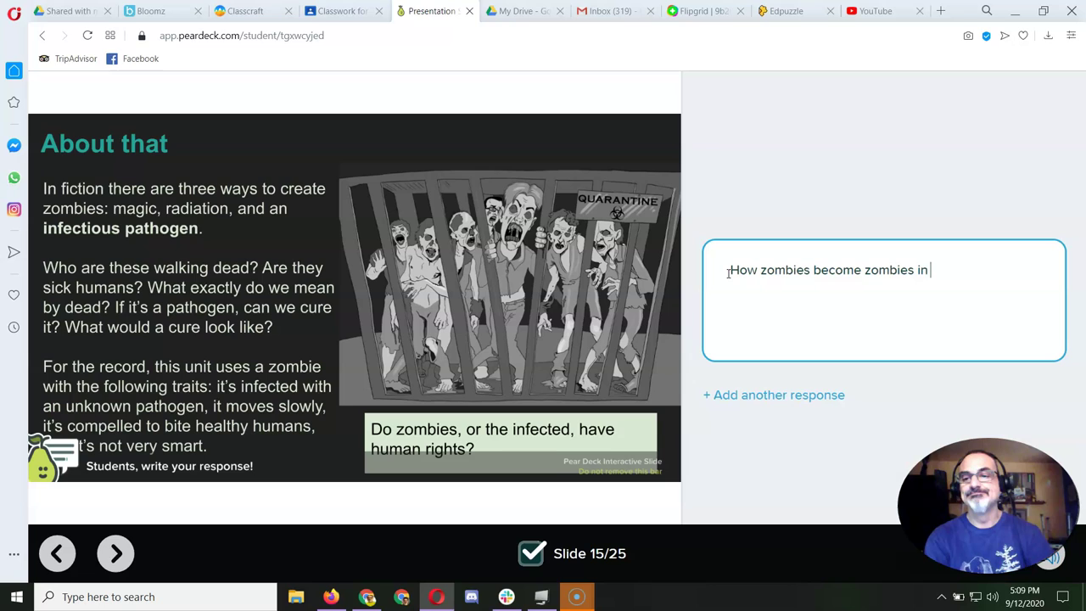
pyautogui.write('the mov')
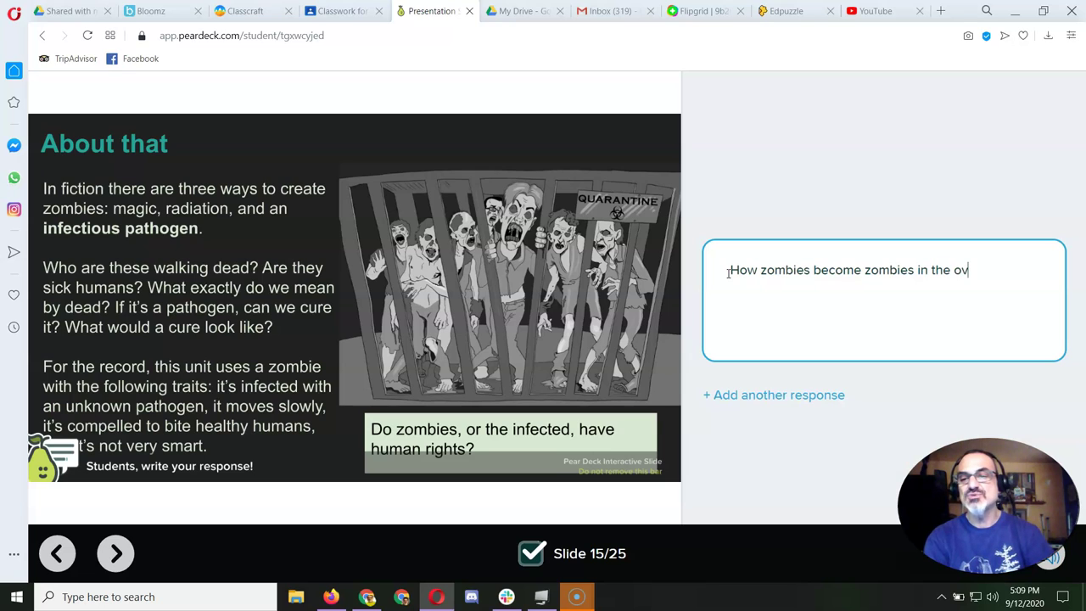
pyautogui.press('BackSpace')
pyautogui.press('BackSpace')
pyautogui.write('movies.')
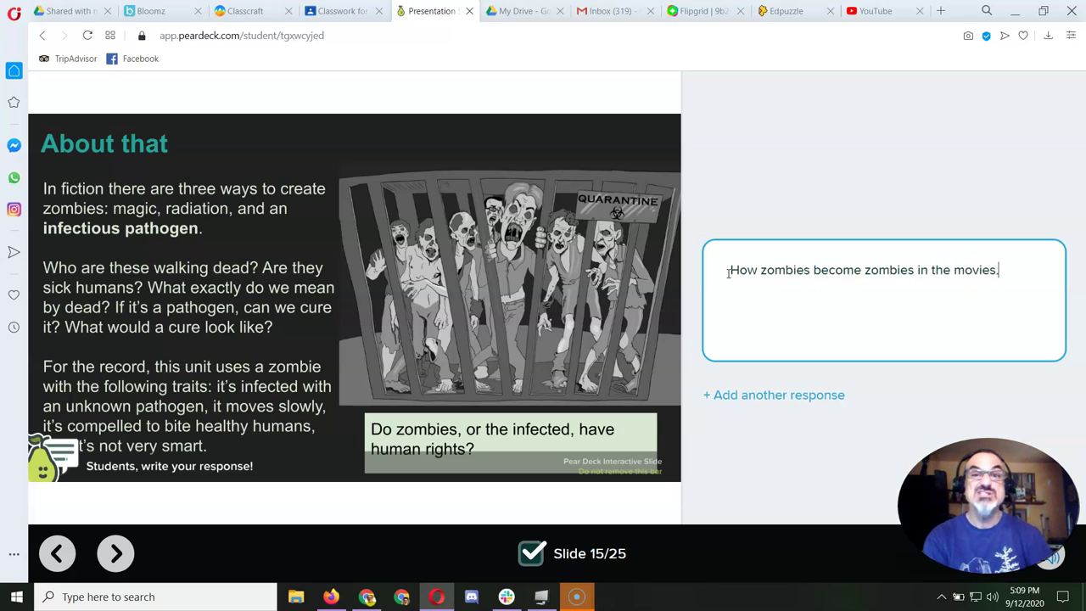
pyautogui.press('Return')
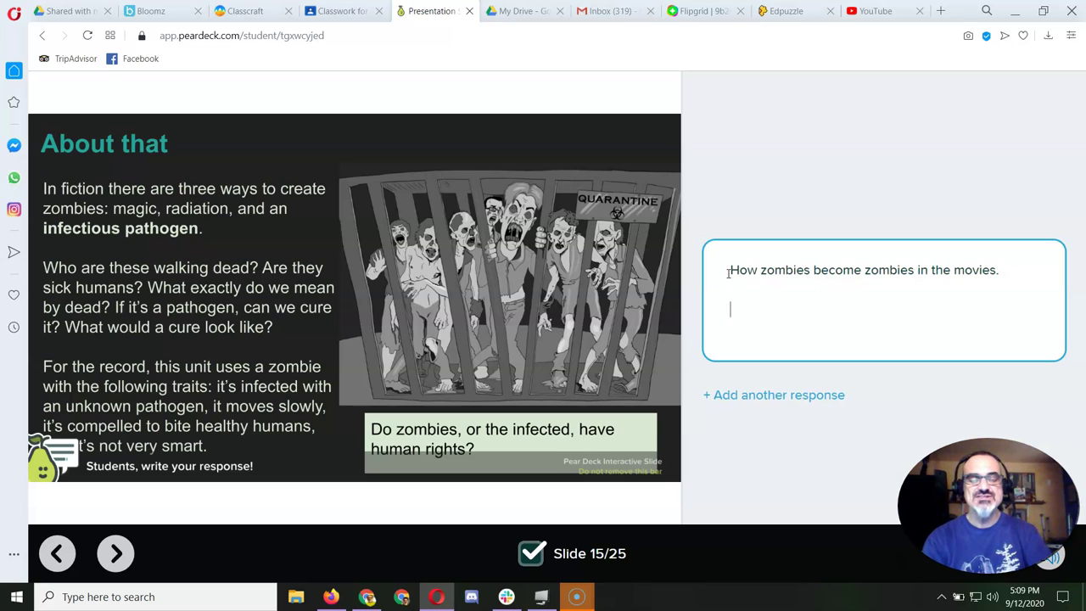
pyautogui.write('Do zombies')
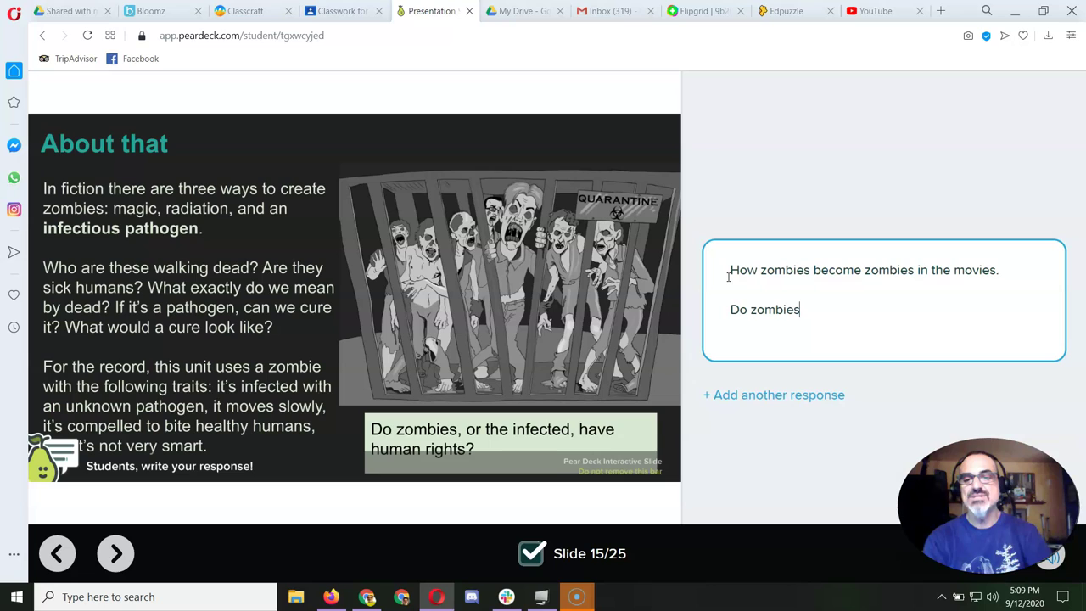
pyautogui.write(' or the infect')
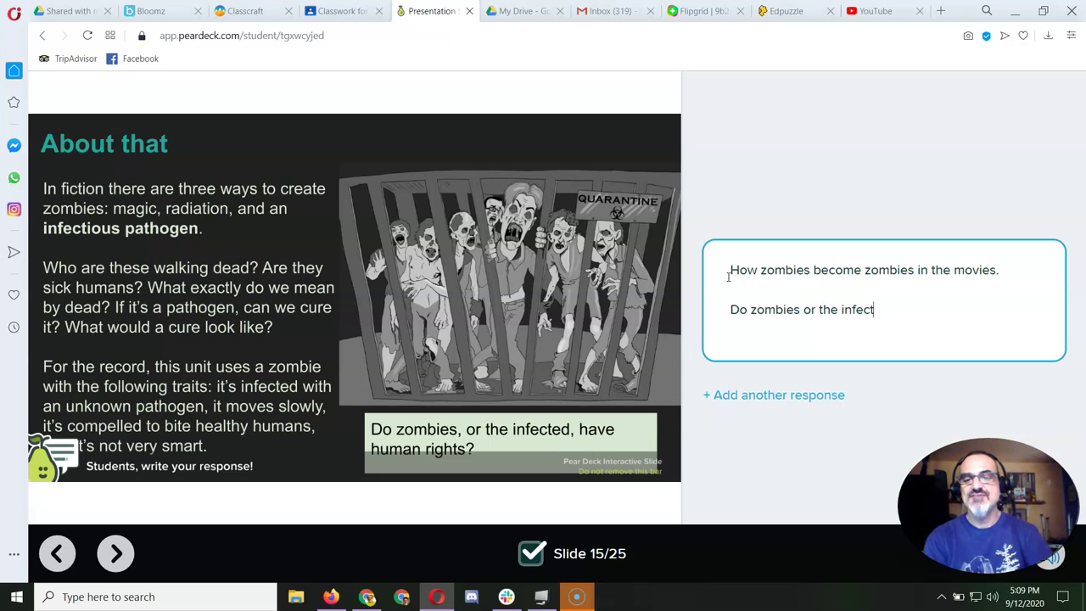
pyautogui.write('ed')
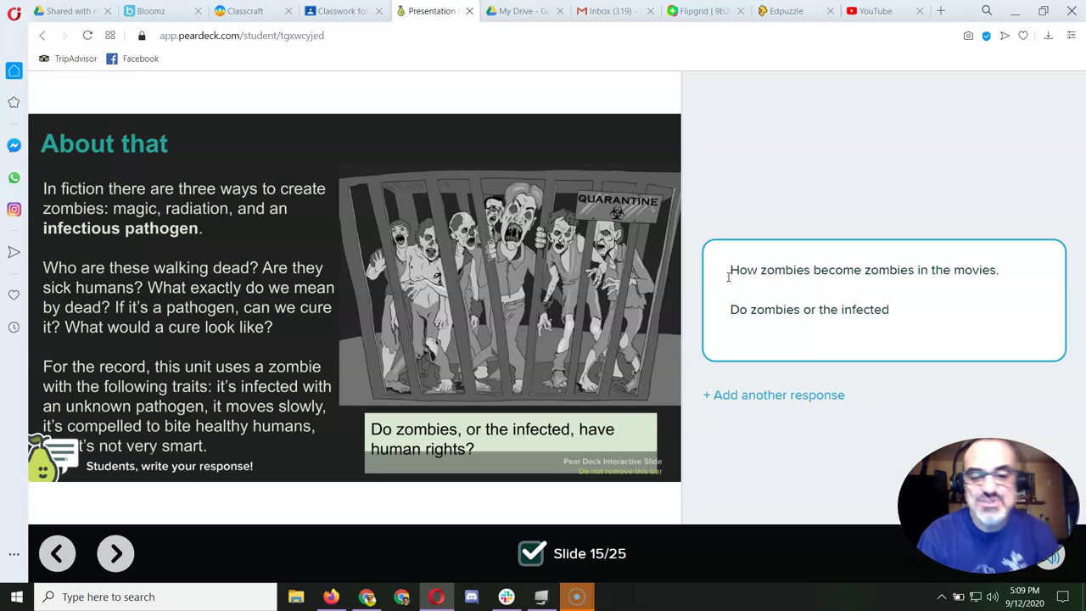
pyautogui.write(' have hum')
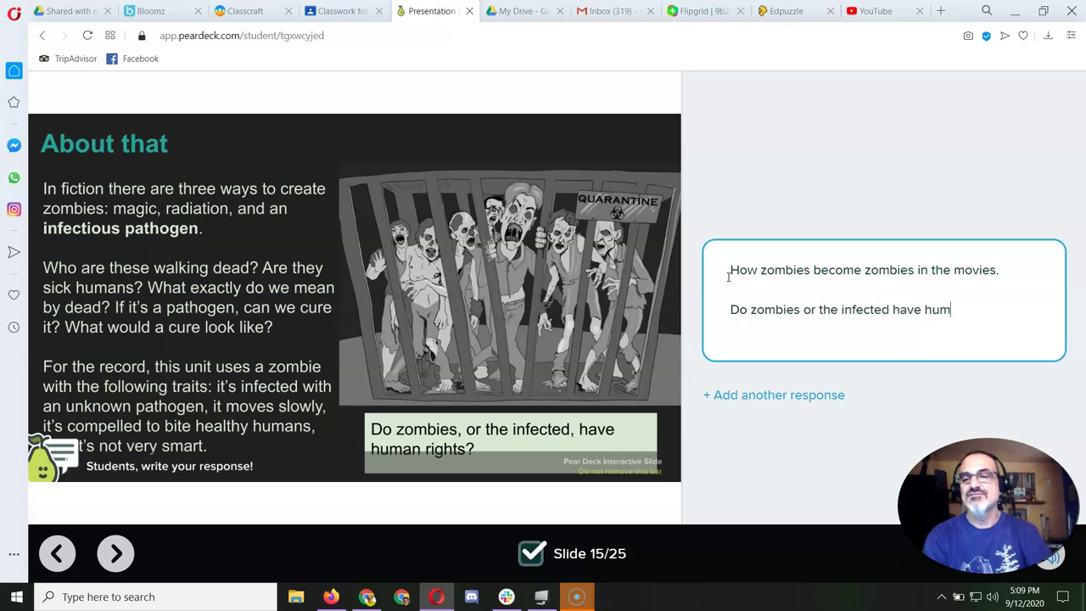
pyautogui.write('an rights?')
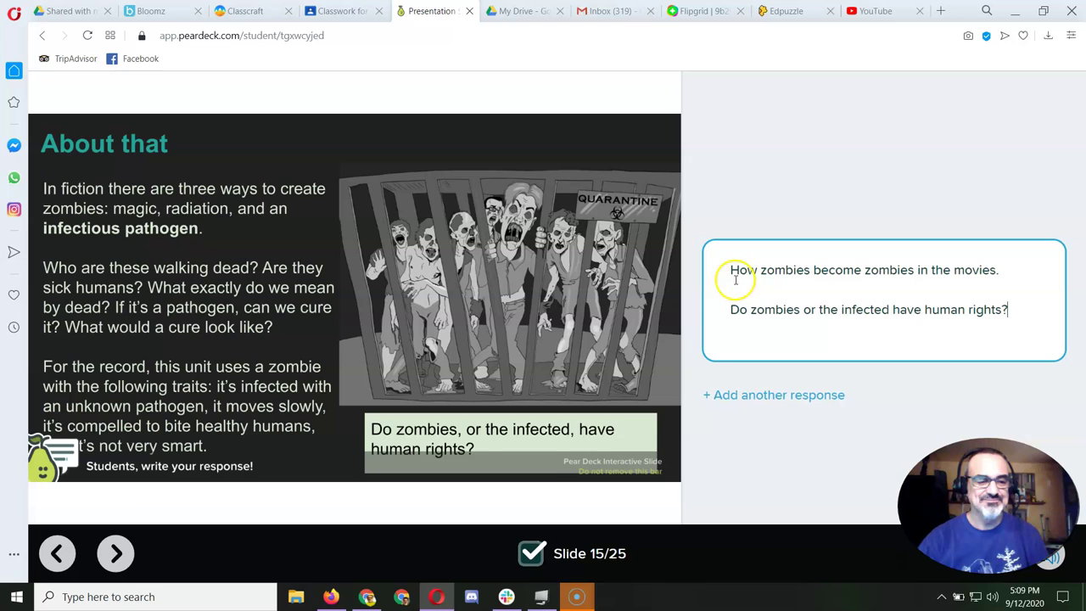
# - Advance past "Why quarantine?" to slide 17, the "What is Classcraft" video
pyautogui.click(115, 554)
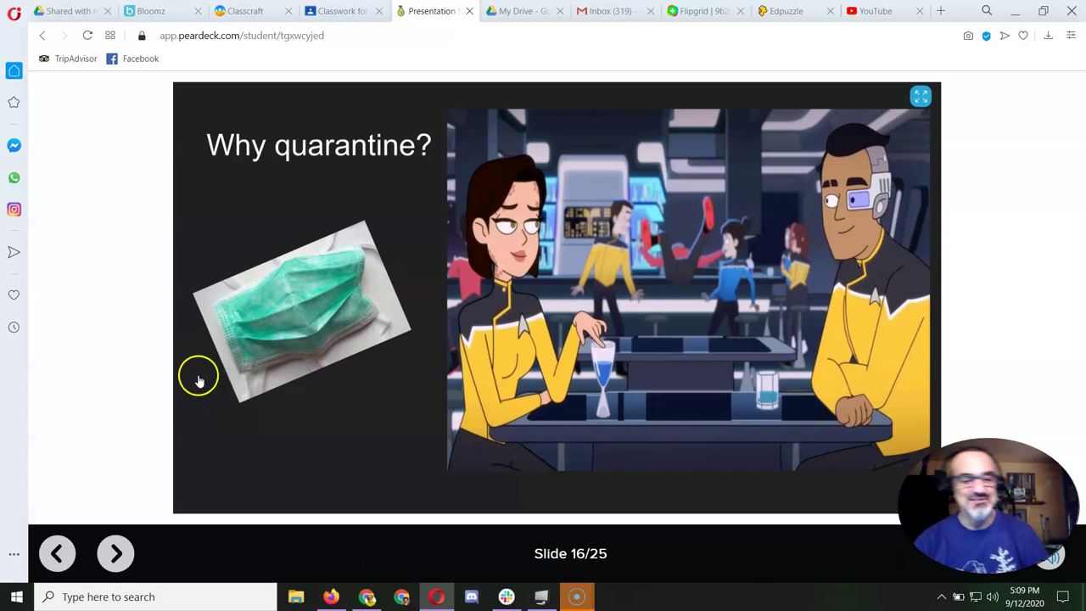
pyautogui.click(114, 553)
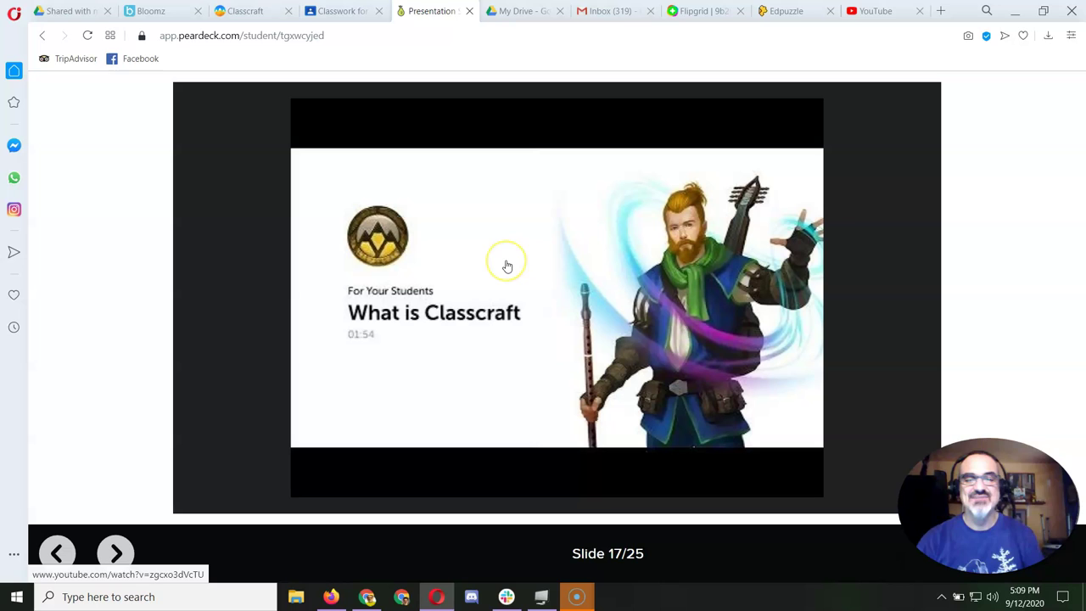
# - On the Classroom Expectations slide, drag the red, orange and purple checkmarks beside online video rules 1, 2 and 3
pyautogui.click(115, 554)
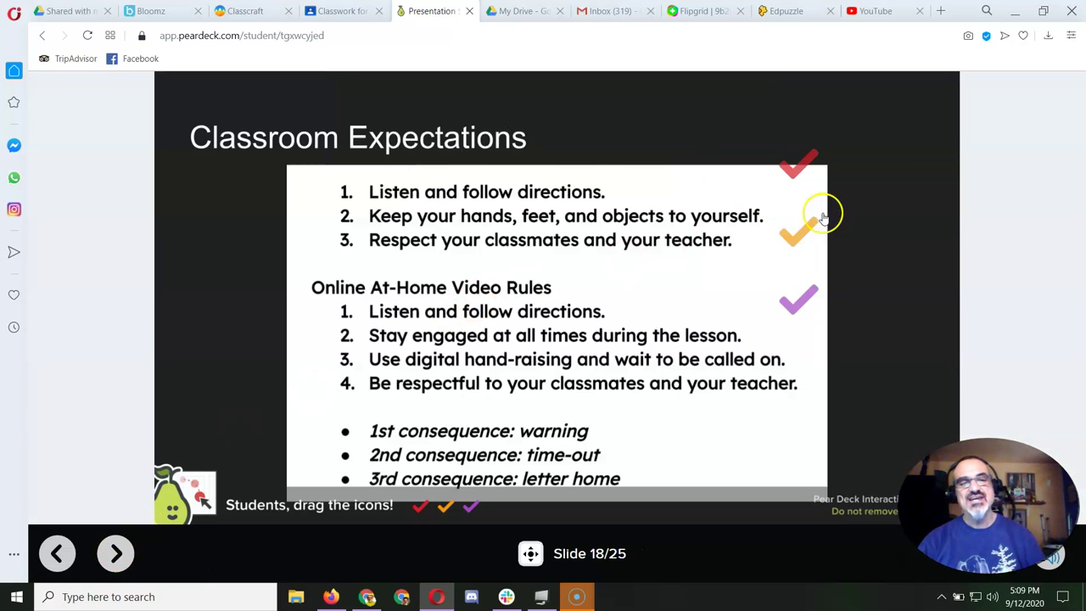
pyautogui.moveTo(804, 163); pyautogui.dragTo(798, 178)
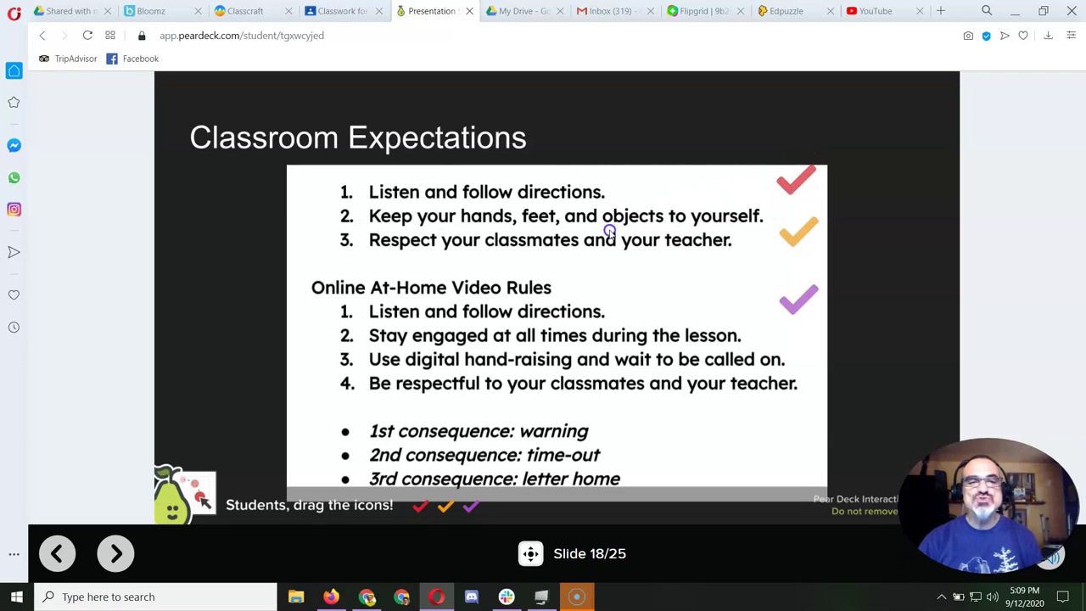
pyautogui.moveTo(609, 233); pyautogui.dragTo(375, 312)
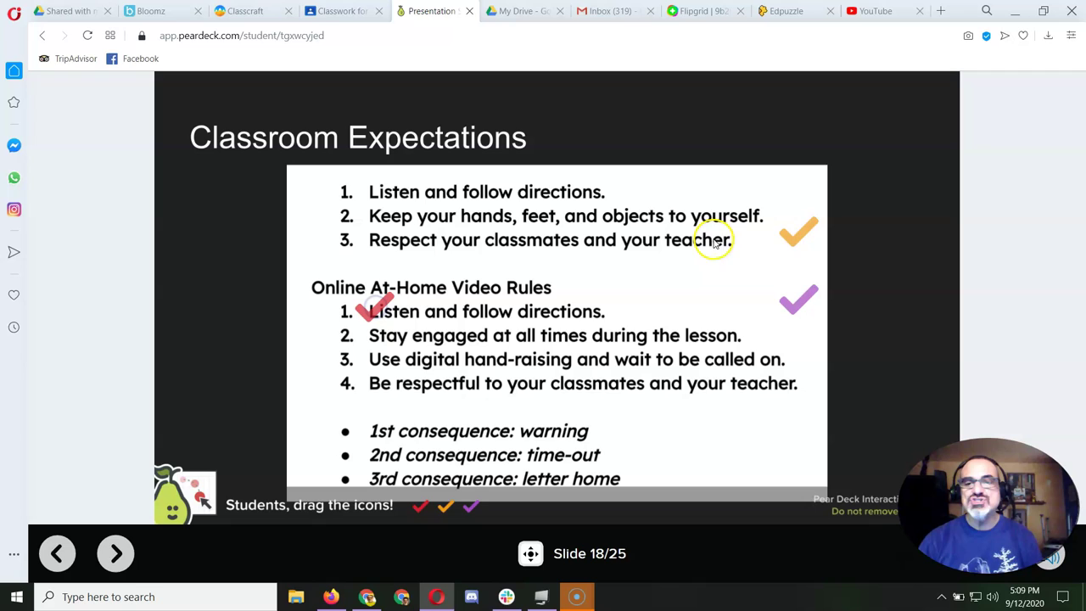
pyautogui.moveTo(794, 234); pyautogui.dragTo(382, 343)
pyautogui.moveTo(787, 308); pyautogui.dragTo(376, 376)
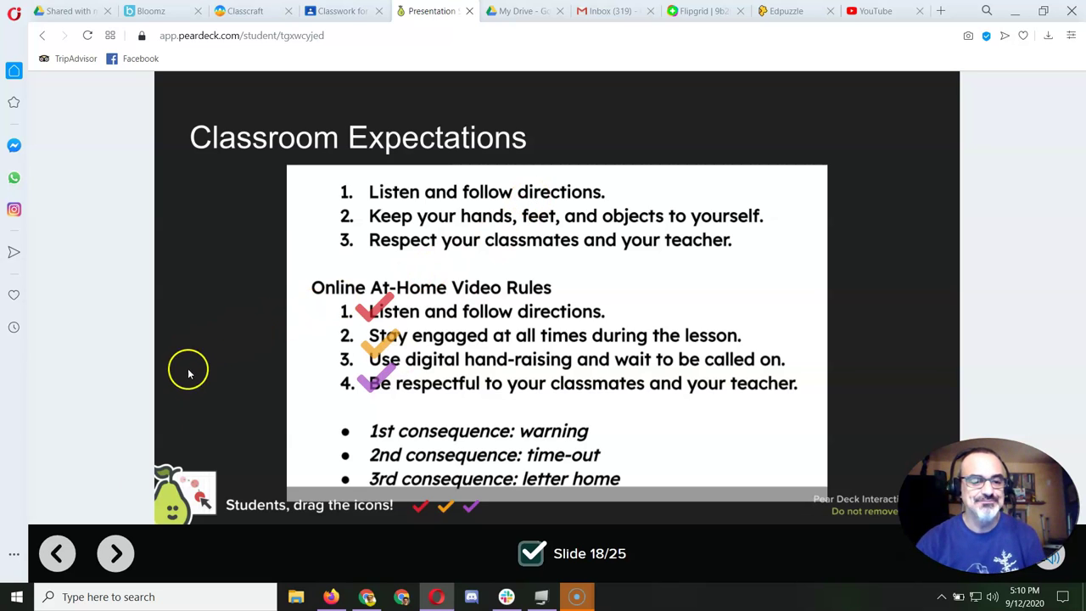
pyautogui.click(116, 554)
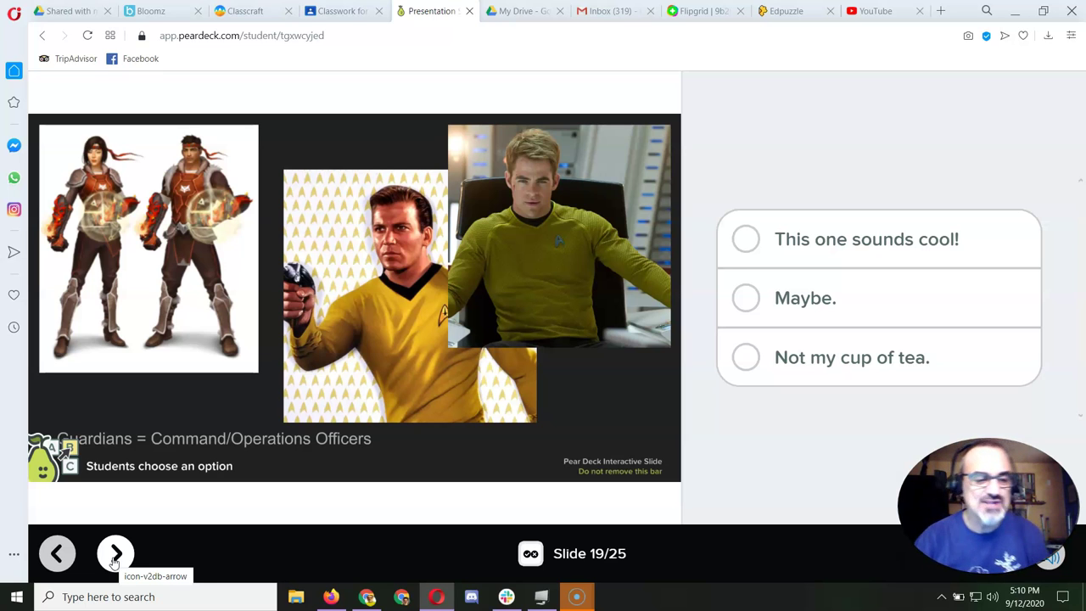
# - Step past the Mages and Healers polls from slide 19 to slide 22, Time to Add Science
pyautogui.click(115, 556)
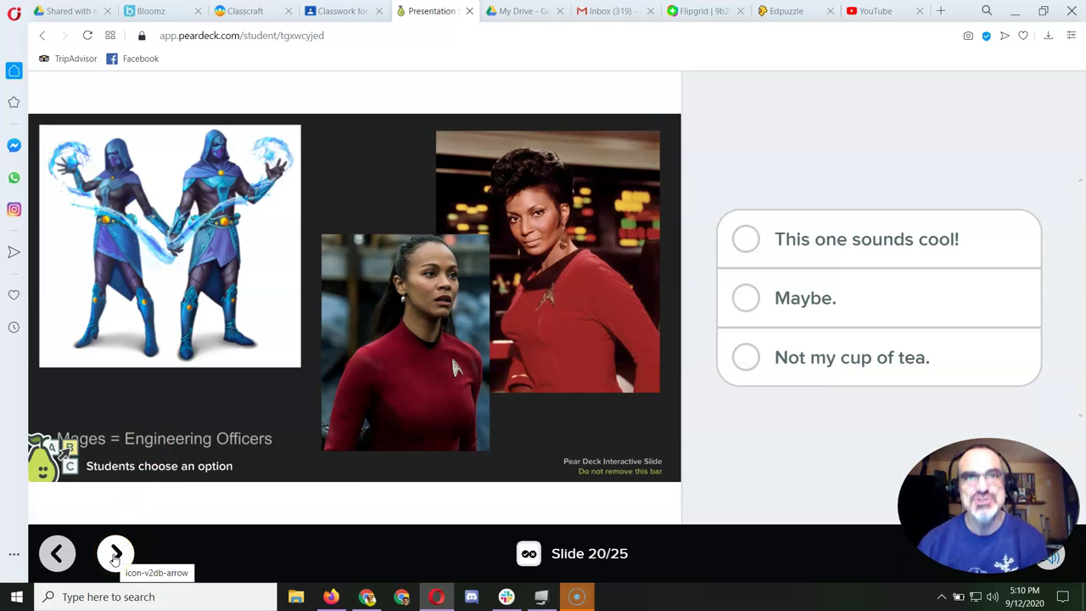
pyautogui.click(116, 554)
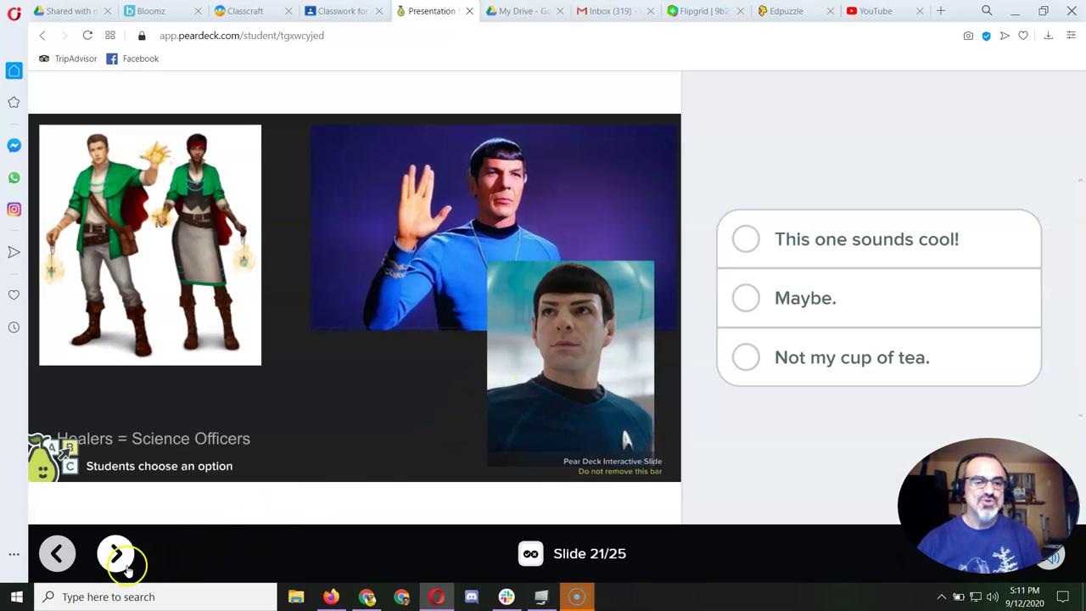
pyautogui.click(117, 555)
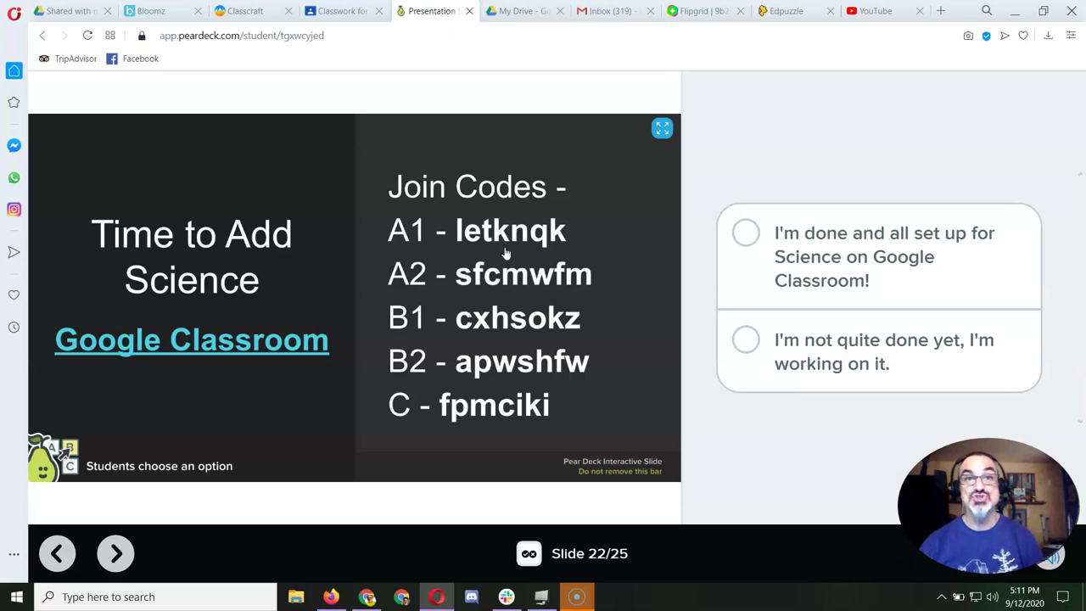
# - Advance from slide 22 to slide 23, the video slide with a written-response box
pyautogui.click(119, 554)
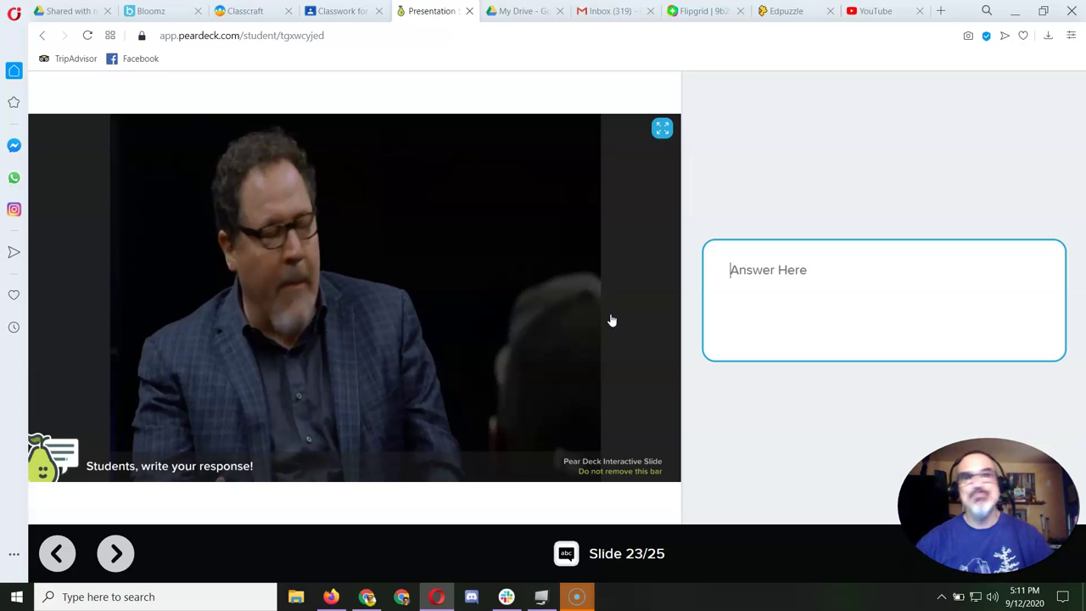
# - Submit 'What you learned here.' in slide 23's answer box, then go to The Survivor's Path
pyautogui.click(815, 276)
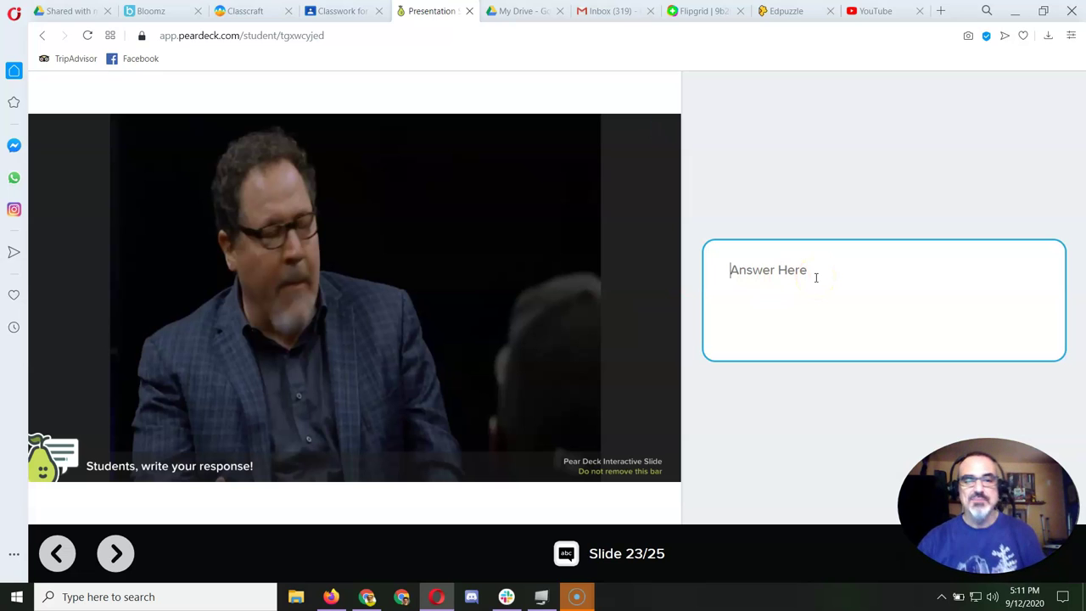
pyautogui.click(817, 293)
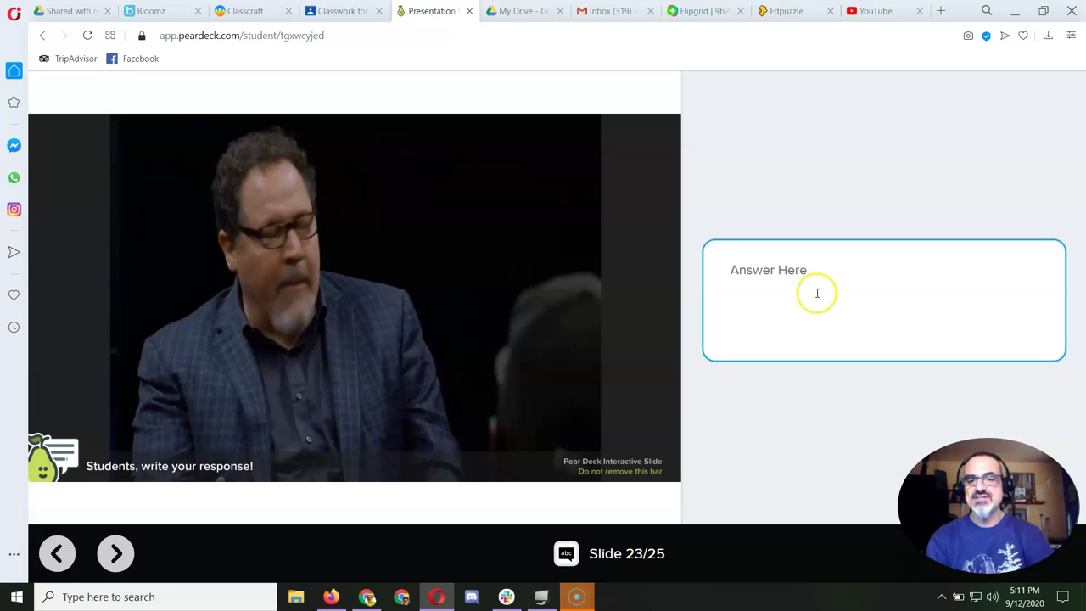
pyautogui.write('What you learned here.')
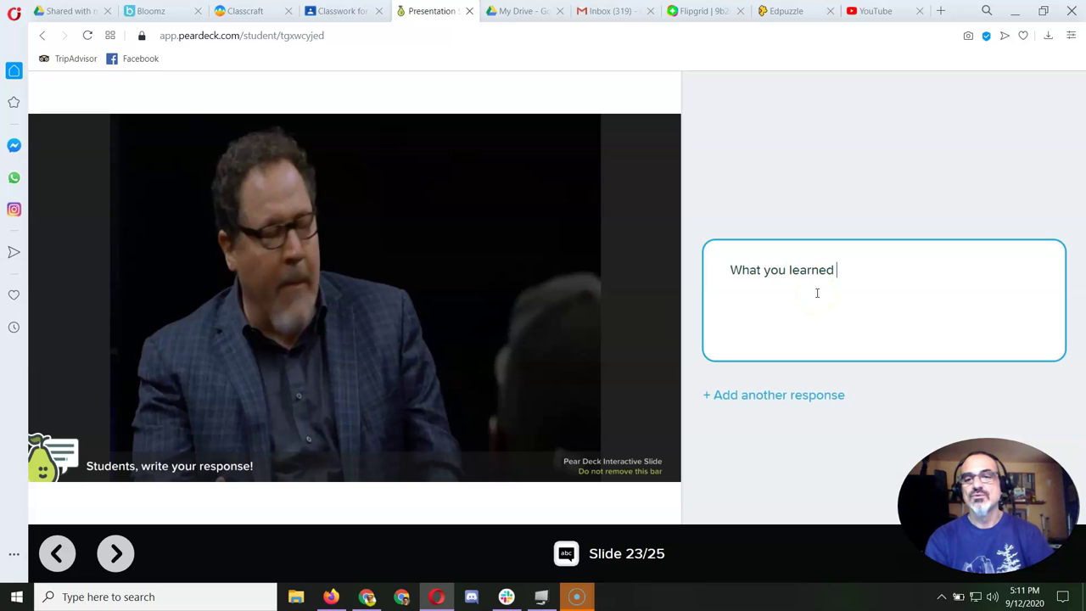
pyautogui.click(530, 323)
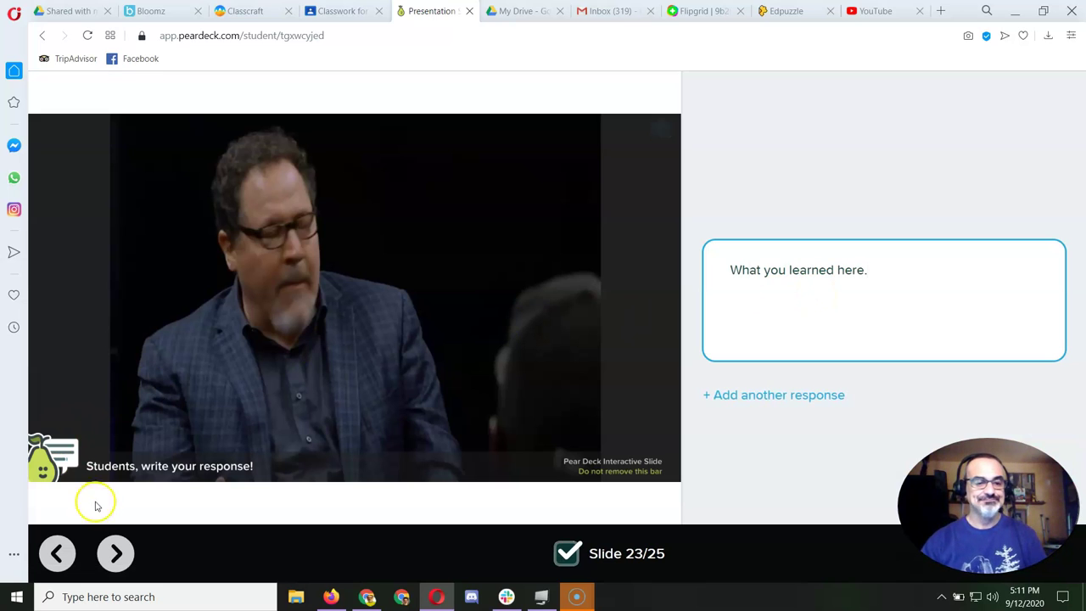
pyautogui.click(113, 551)
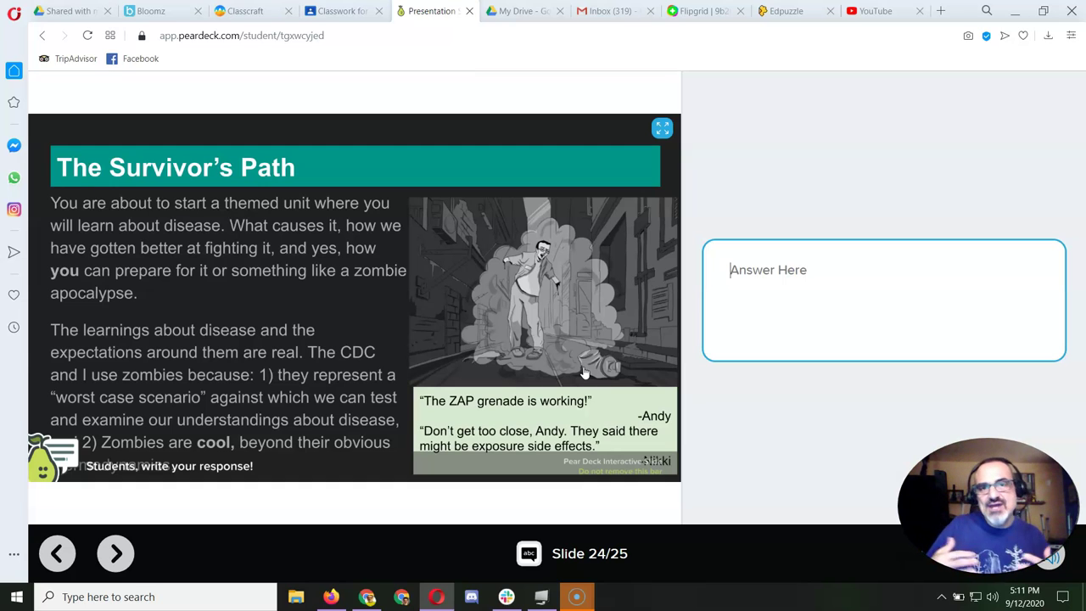
# - Enter 'Taking notes here' on slide 24, then advance to slide 25 and focus its answer box
pyautogui.write('T')
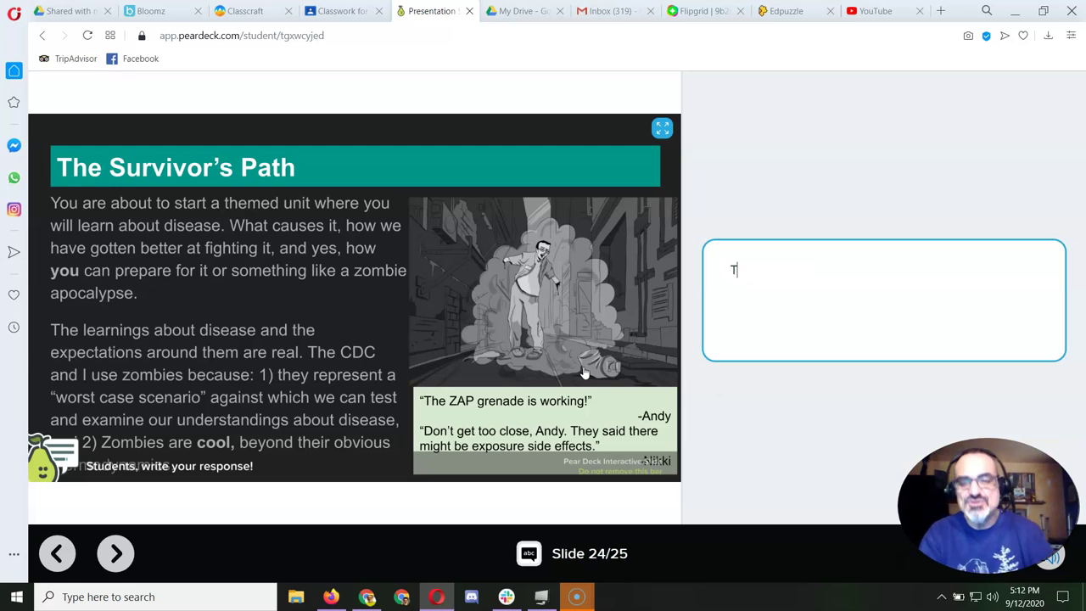
pyautogui.write('aking notes here.')
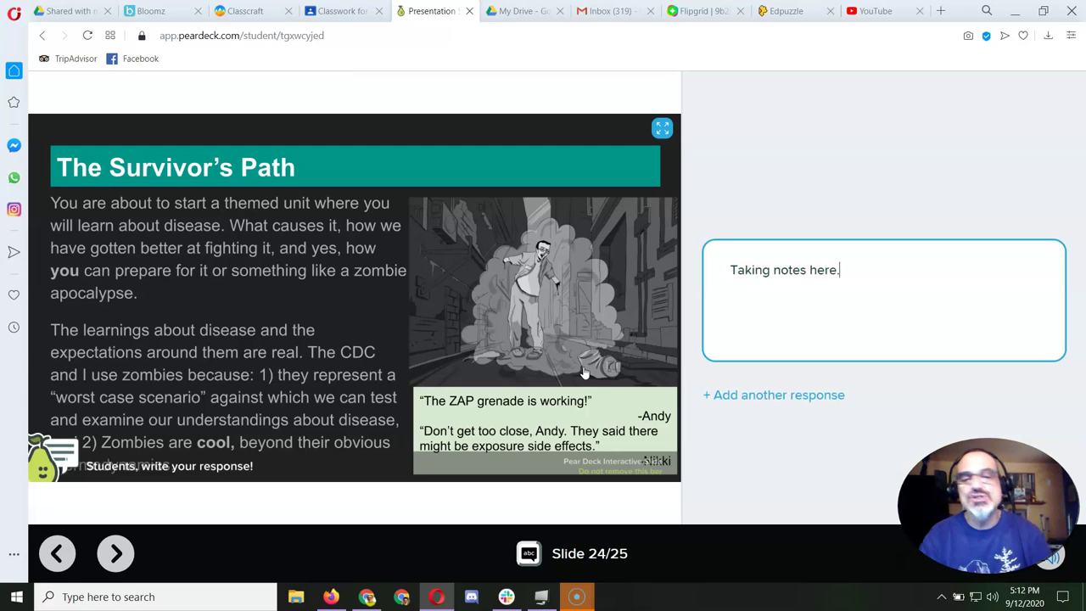
pyautogui.click(118, 554)
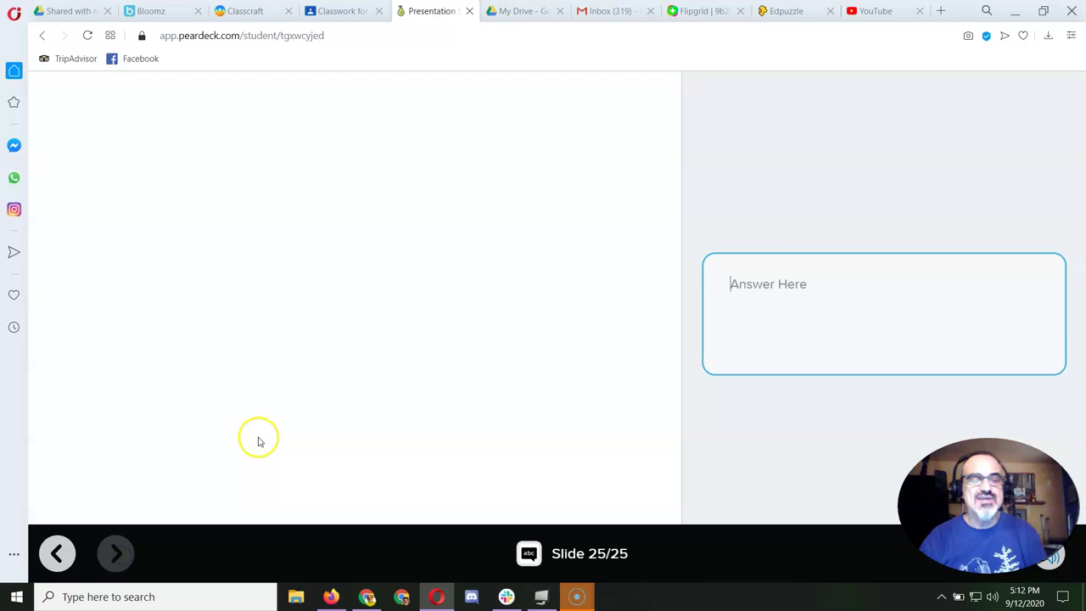
pyautogui.click(771, 308)
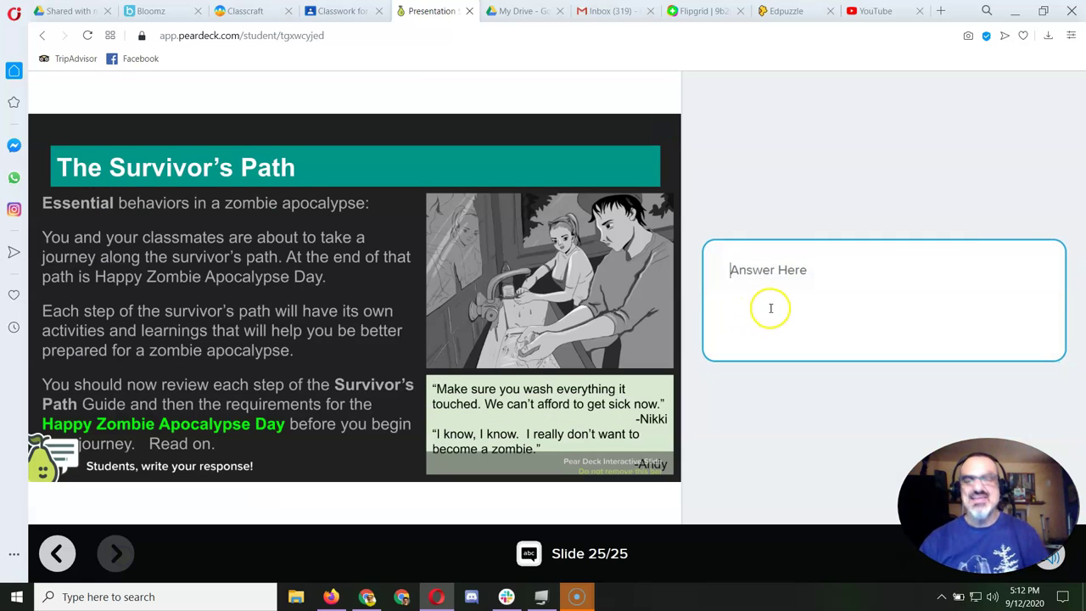
pyautogui.click(826, 301)
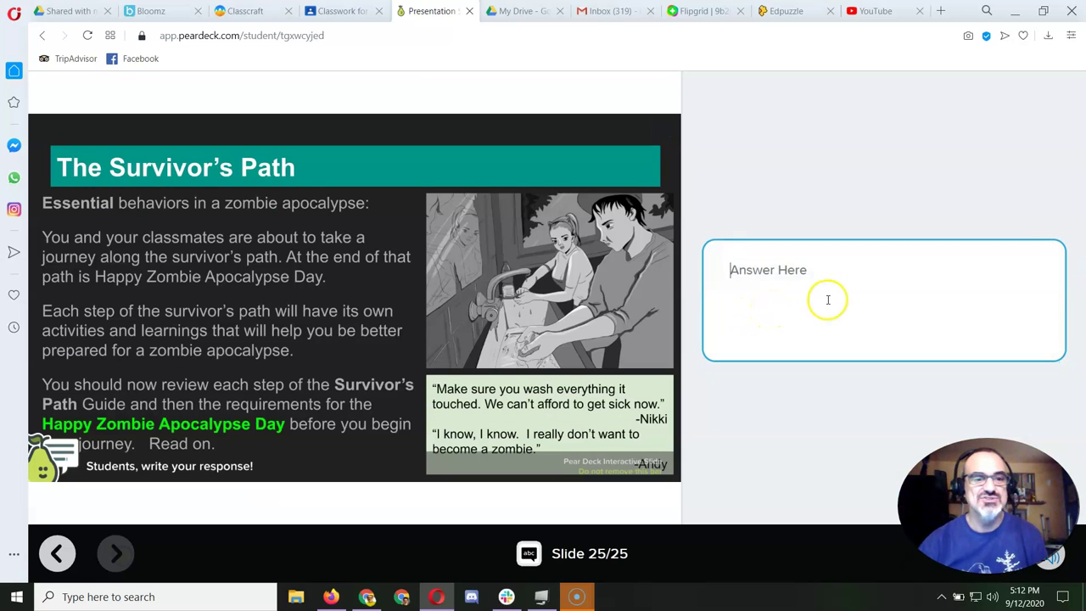